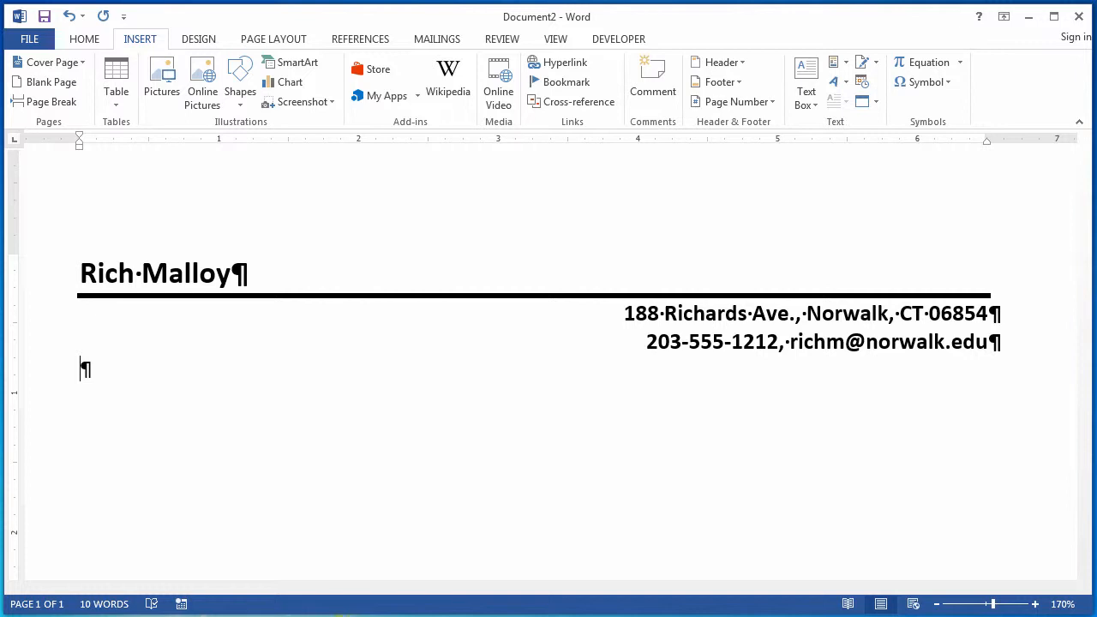
Leave three blank lines below the letterhead and insert the current date in the "March 14, 2016" format.
key(Return)
key(Return)
key(Return)
click(862, 84)
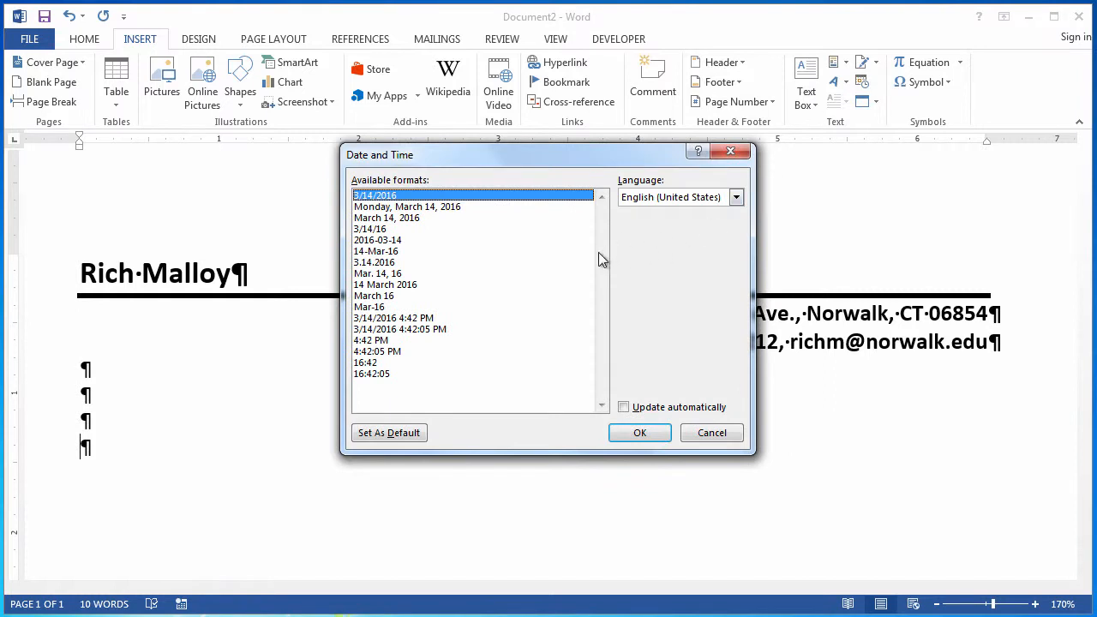
click(411, 218)
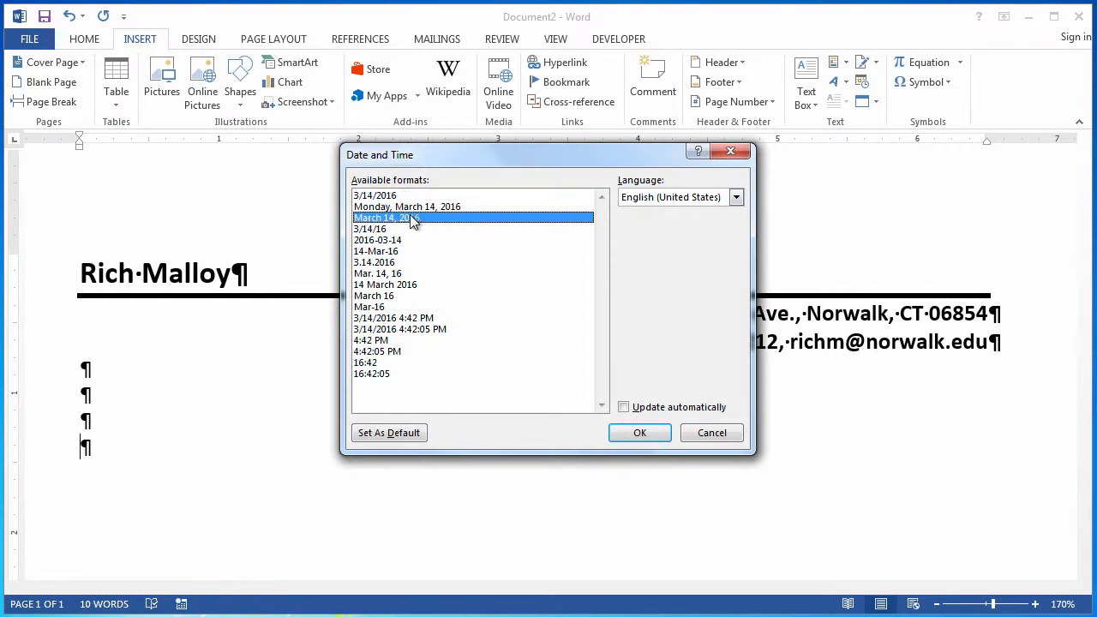
click(643, 434)
Leave three blank lines below the date and enter the recipient's full name on its own line.
key(Return)
key(Return)
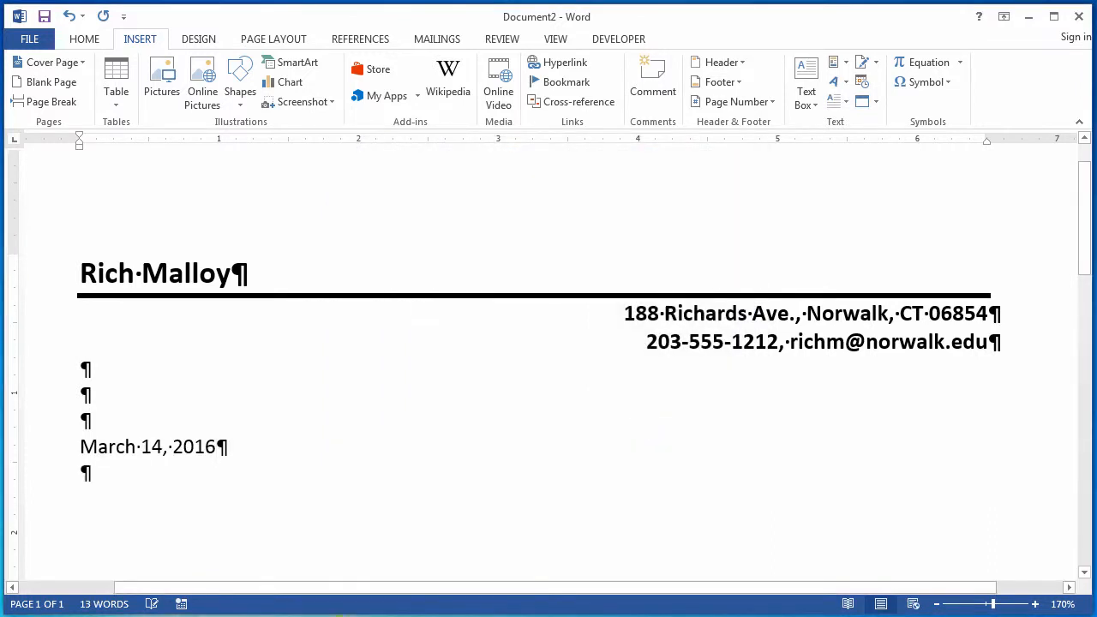
key(Return)
key(Return)
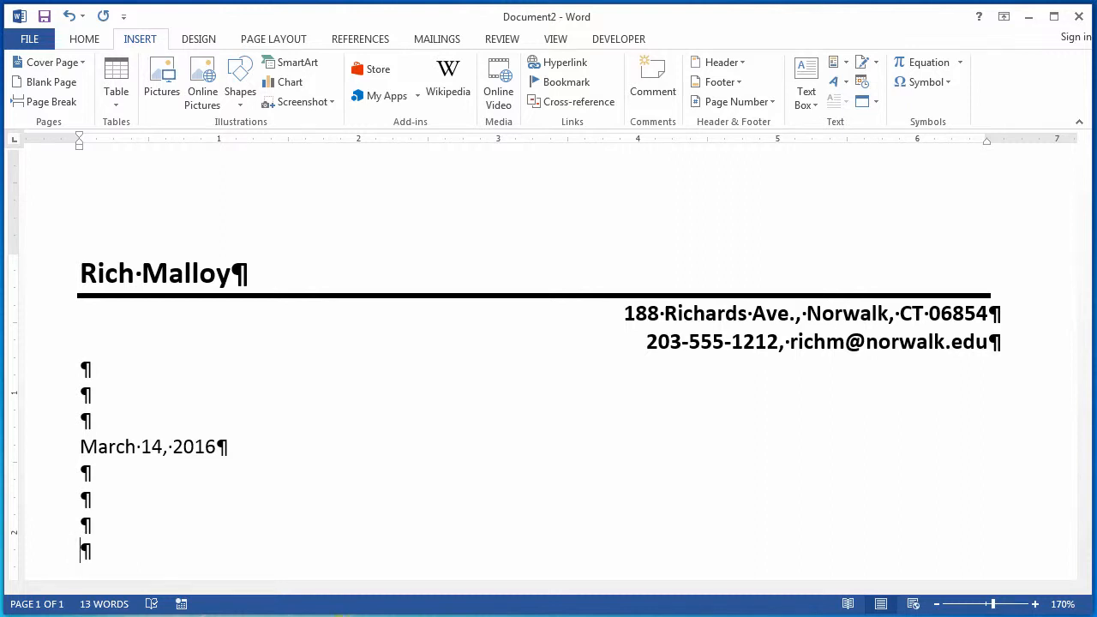
text(Susa)
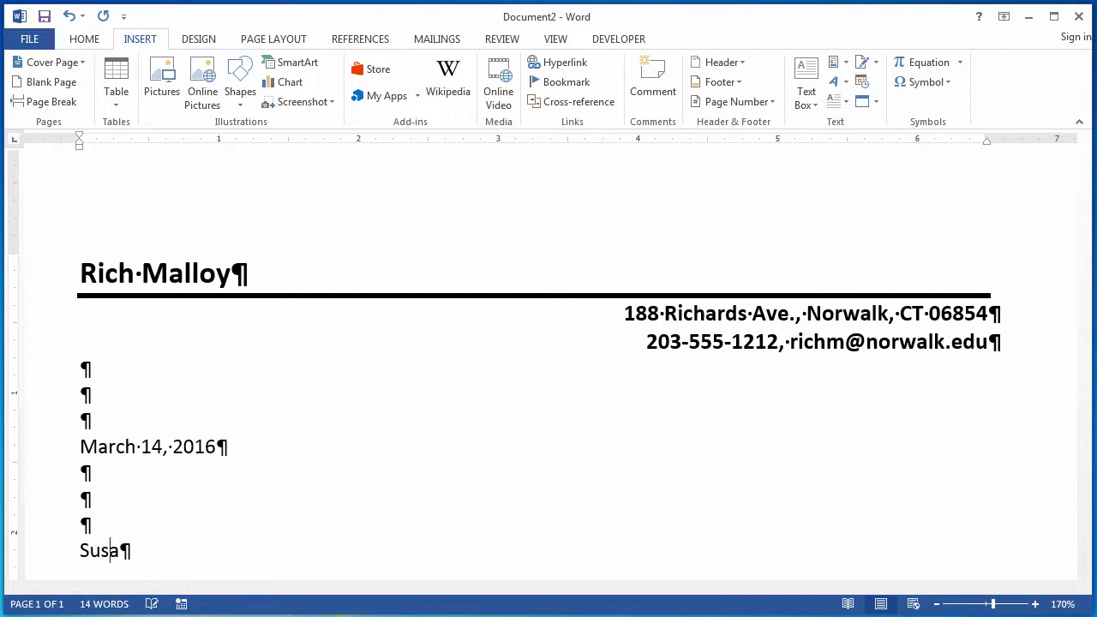
text(n Smith)
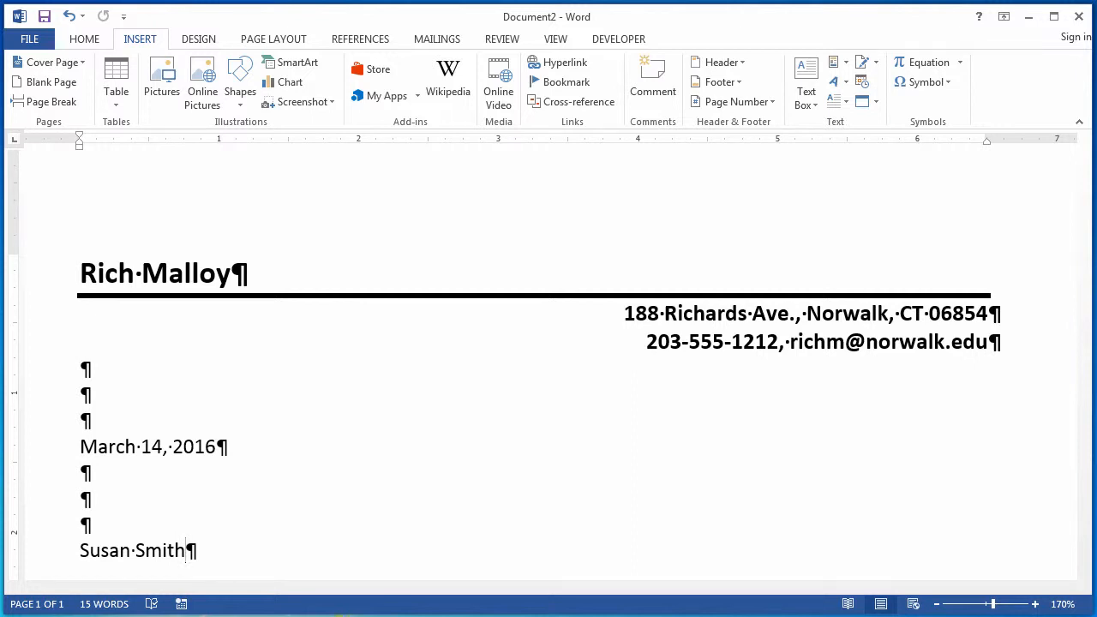
key(Return)
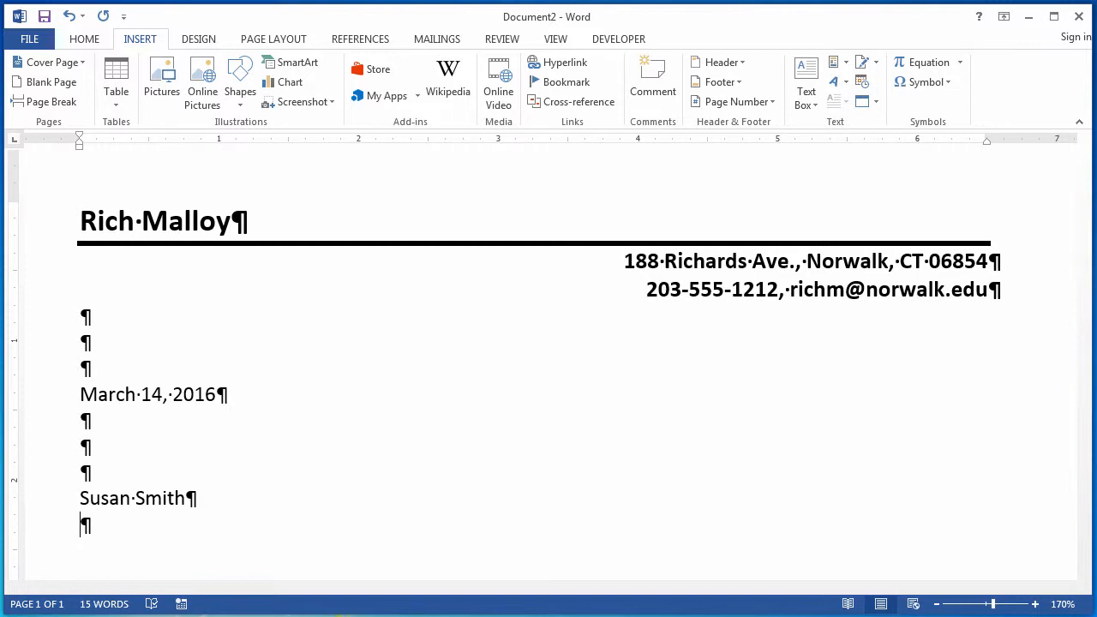
Enter the job title "Human Resources Director" on the line below the recipient's name.
text(Human)
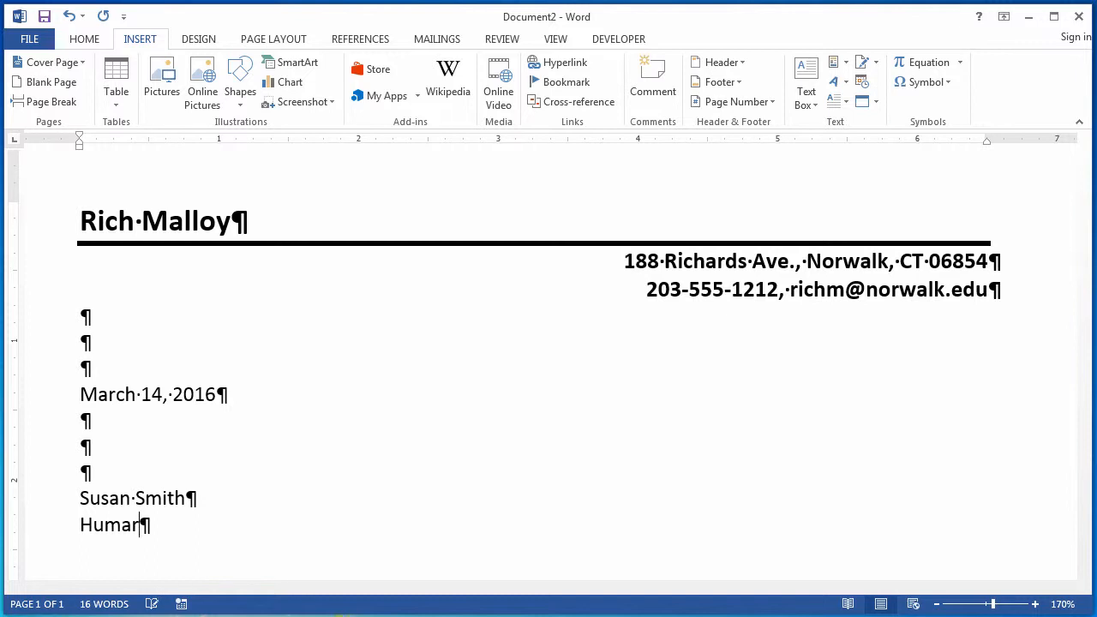
key(BackSpace)
text(n Rex)
text(our)
key(BackSpace)
key(BackSpace)
key(BackSpace)
key(BackSpace)
text(sources D)
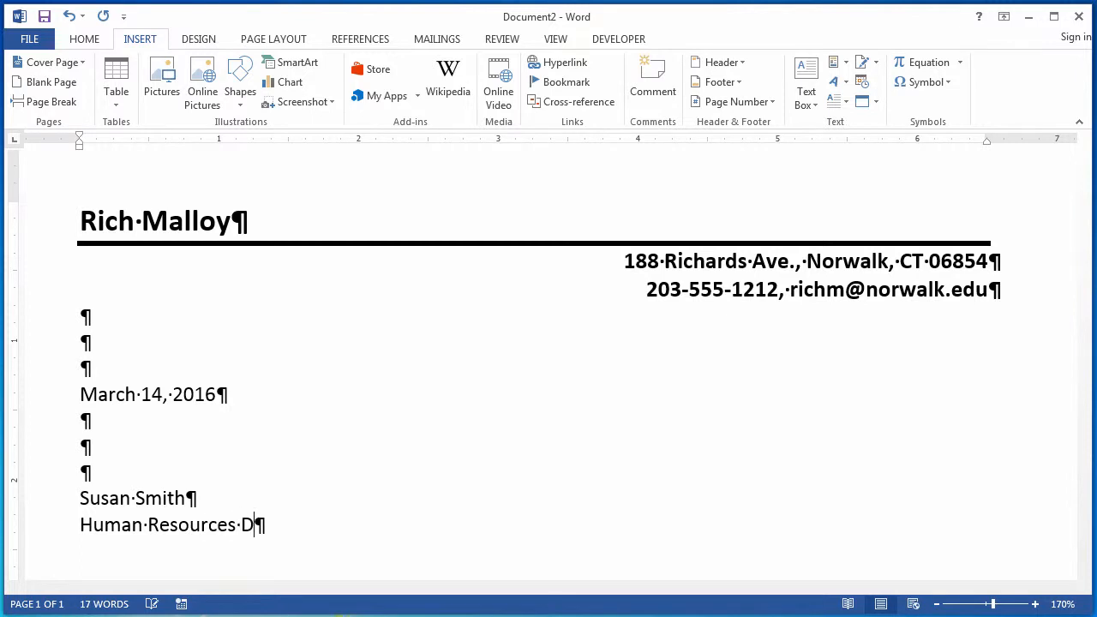
text(irector)
key(Return)
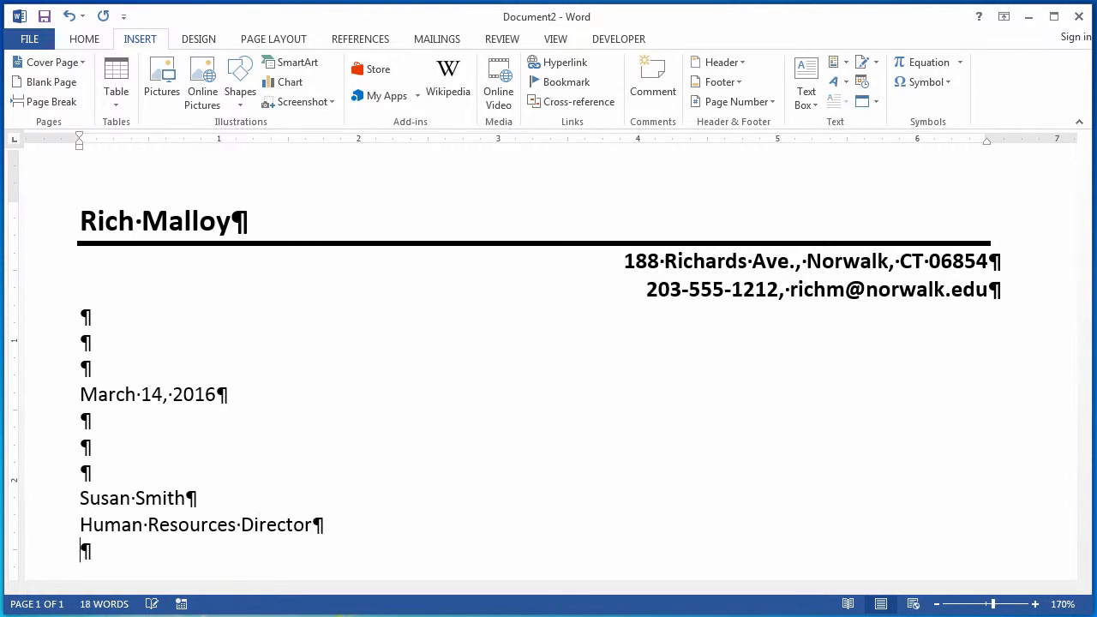
Complete the inside address with "Acme, Inc.", the company's street address, and its city, state and ZIP code on separate lines.
text(Acme, I)
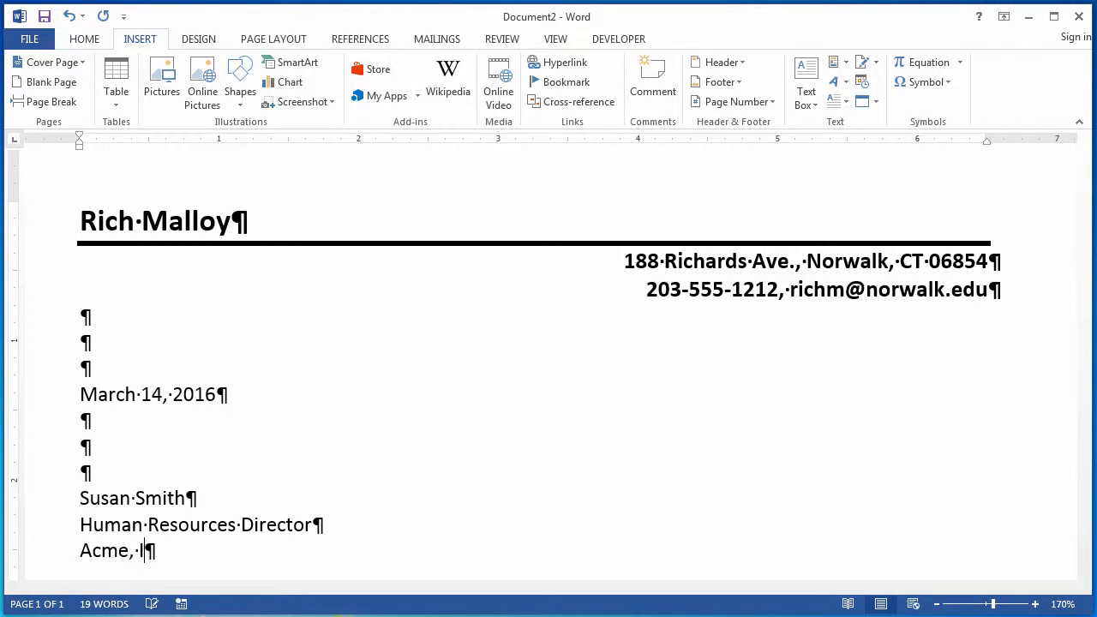
text(nc.)
key(Return)
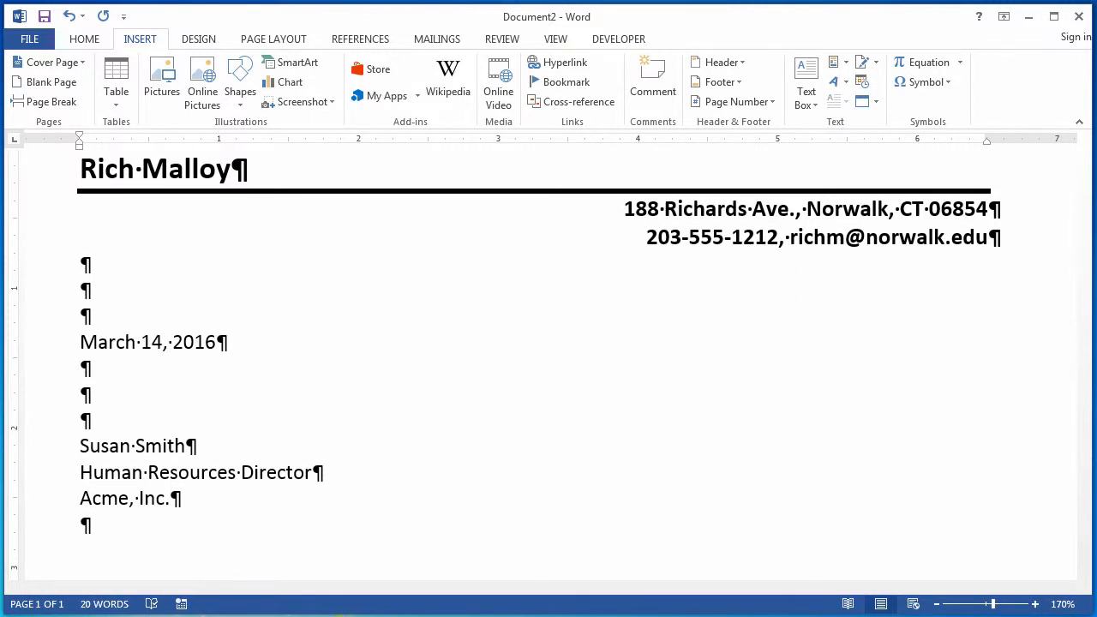
text(1 Main St.)
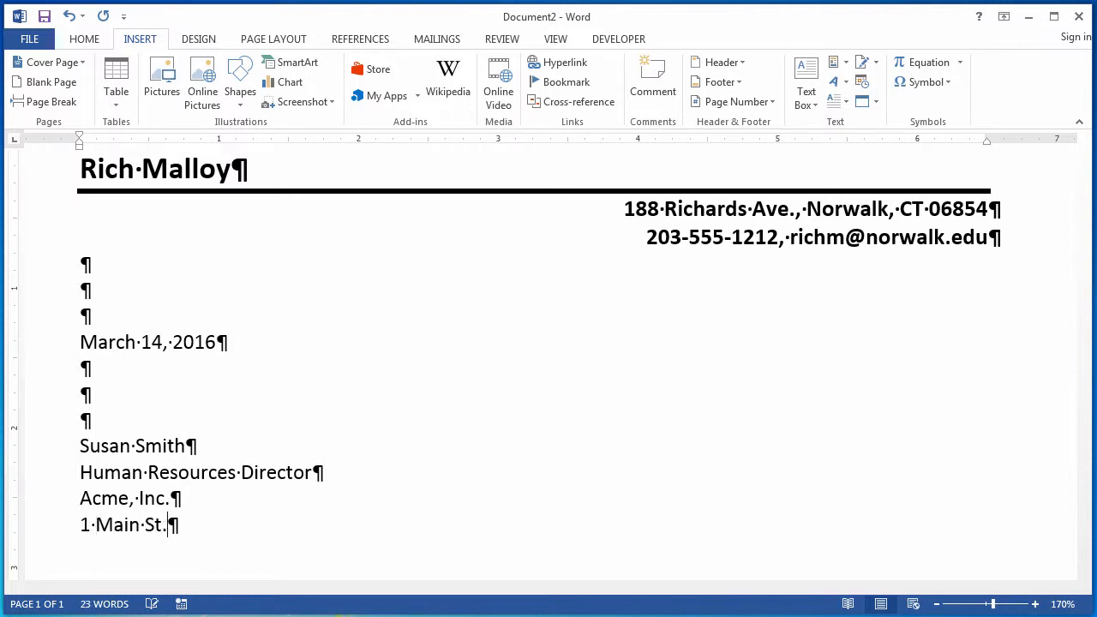
key(Return)
text(Norwalk, C)
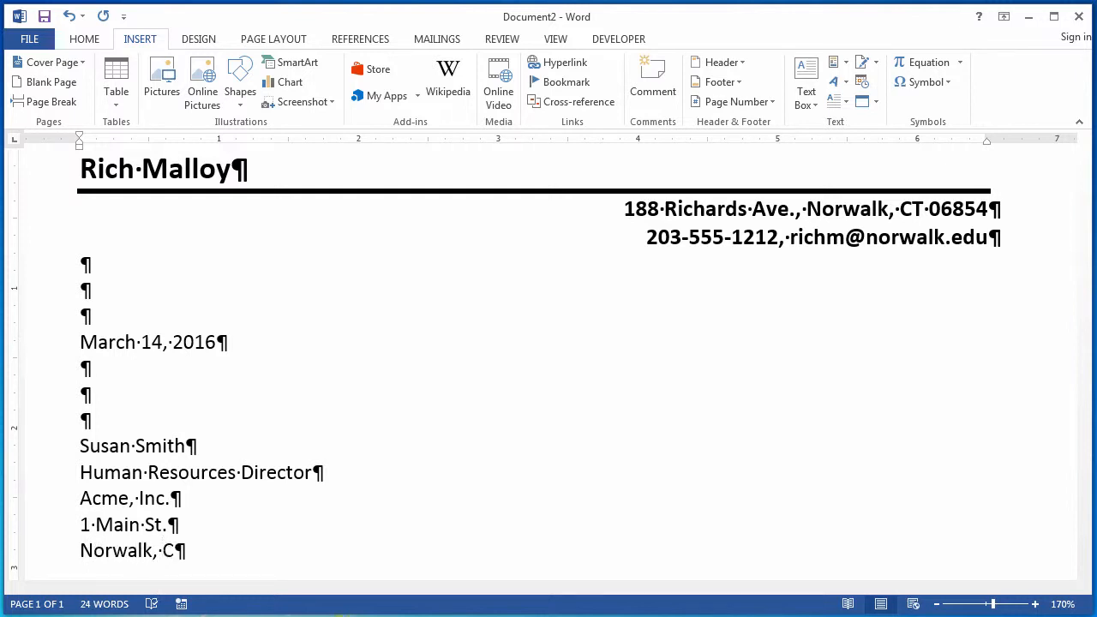
text(T 06854)
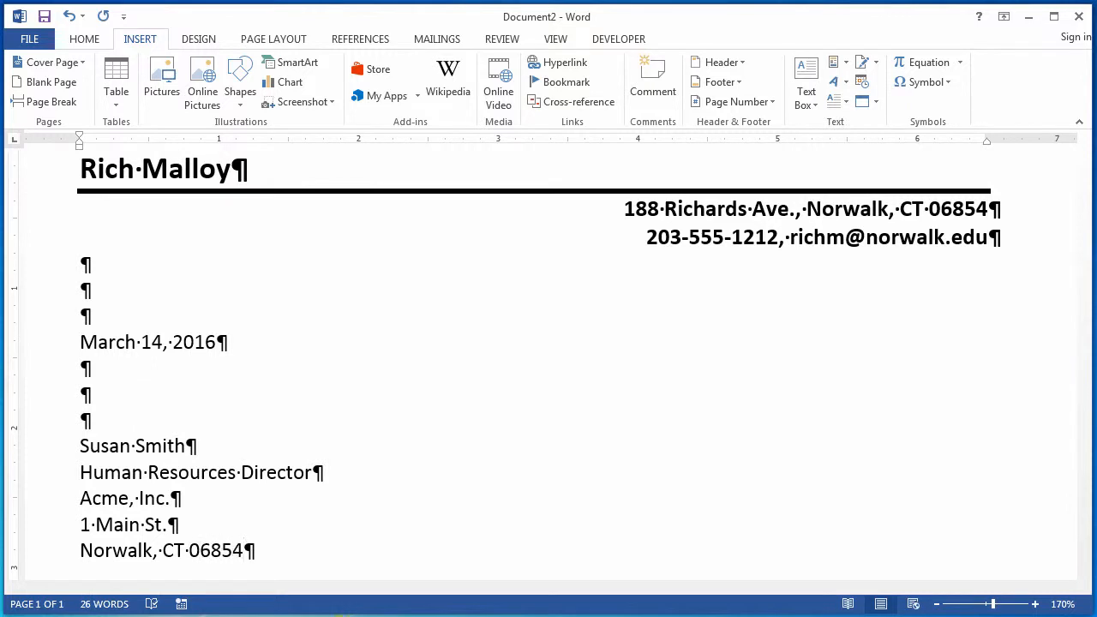
key(Return)
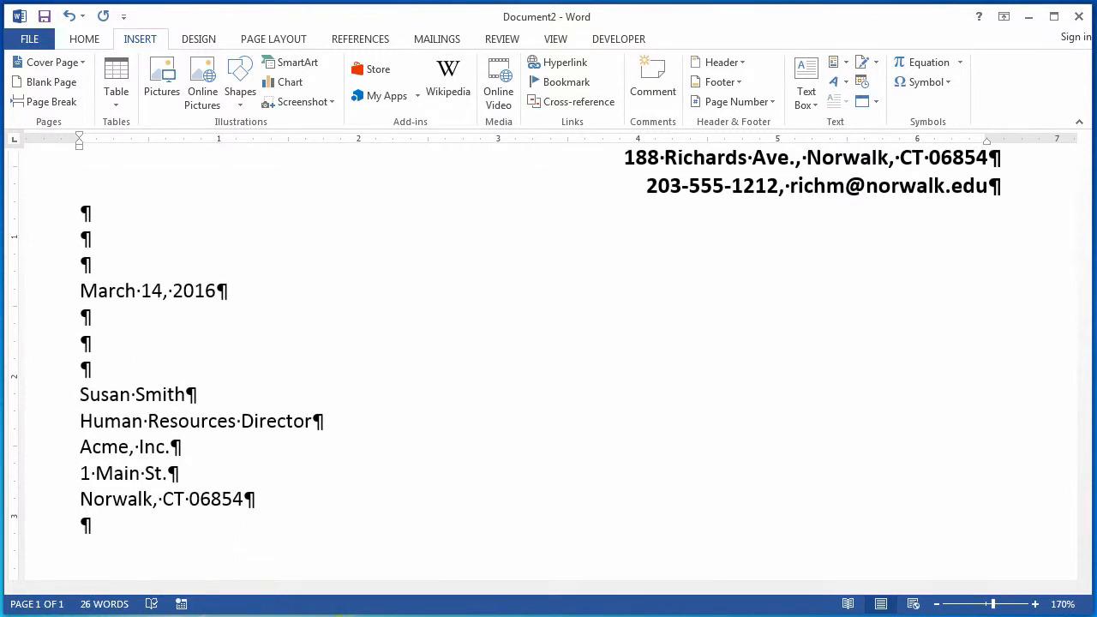
Leave a blank line below the inside address and enter the salutation "Dear Ms." with the recipient's surname and a colon.
key(Return)
text(Dear Ms.)
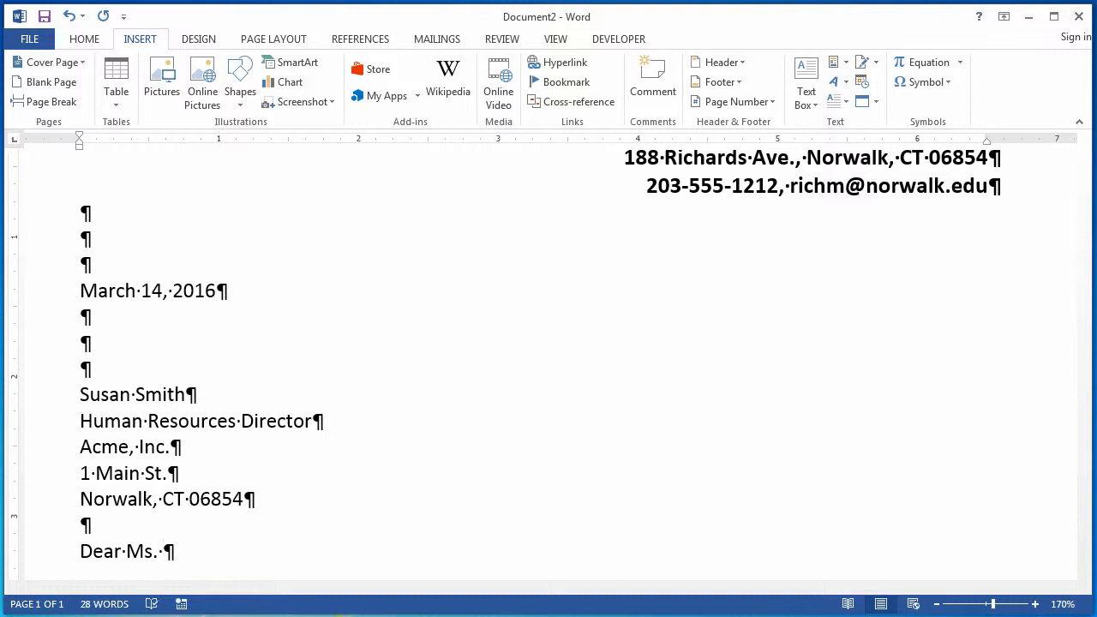
text( Smith)
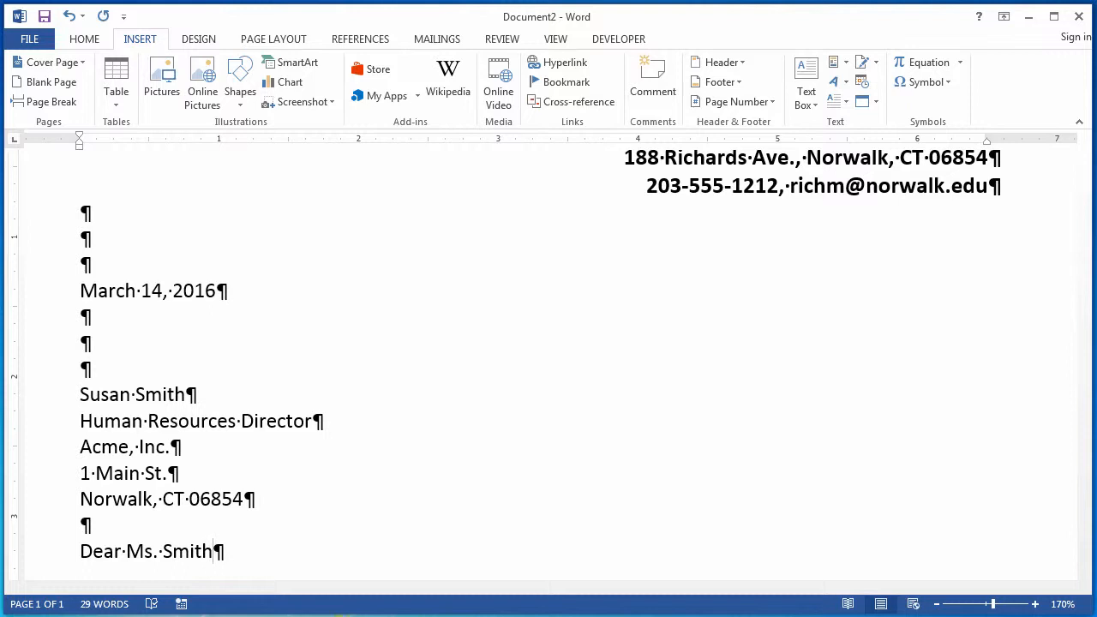
text(:)
key(Return)
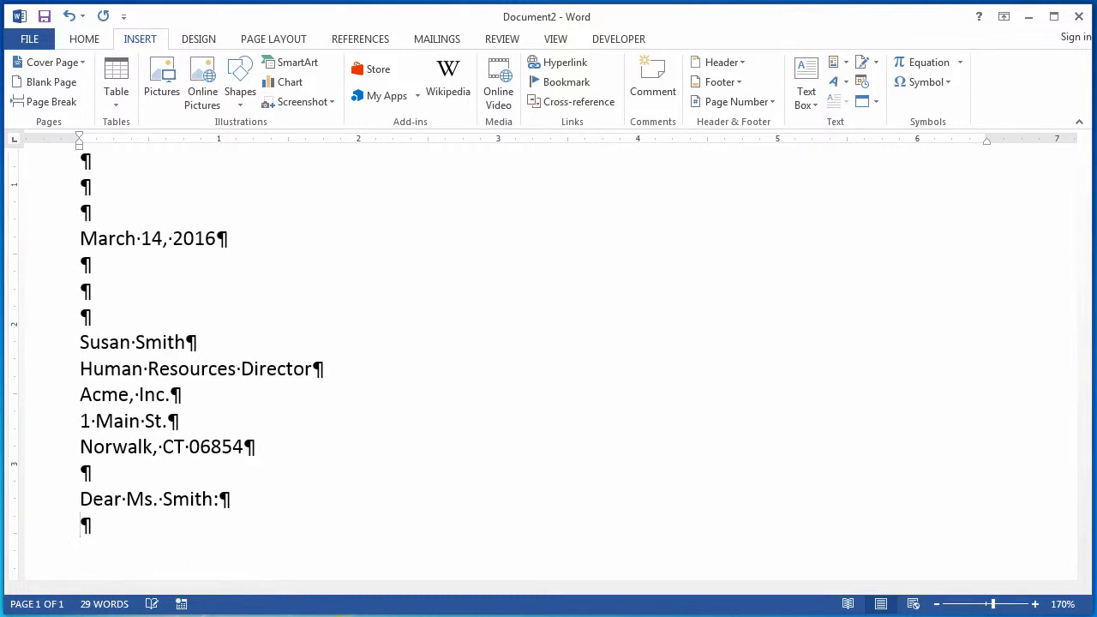
Leave a blank line below the salutation and begin the body with "I am responding to your advertisement in Craig's List".
key(Return)
text(I am reso)
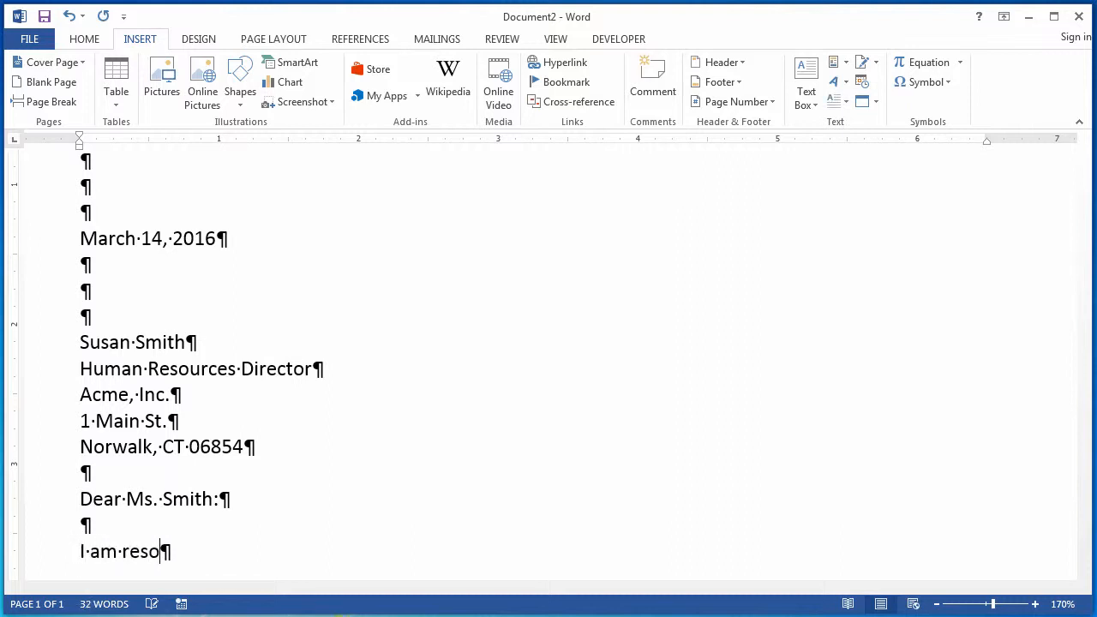
key(BackSpace)
text(pond)
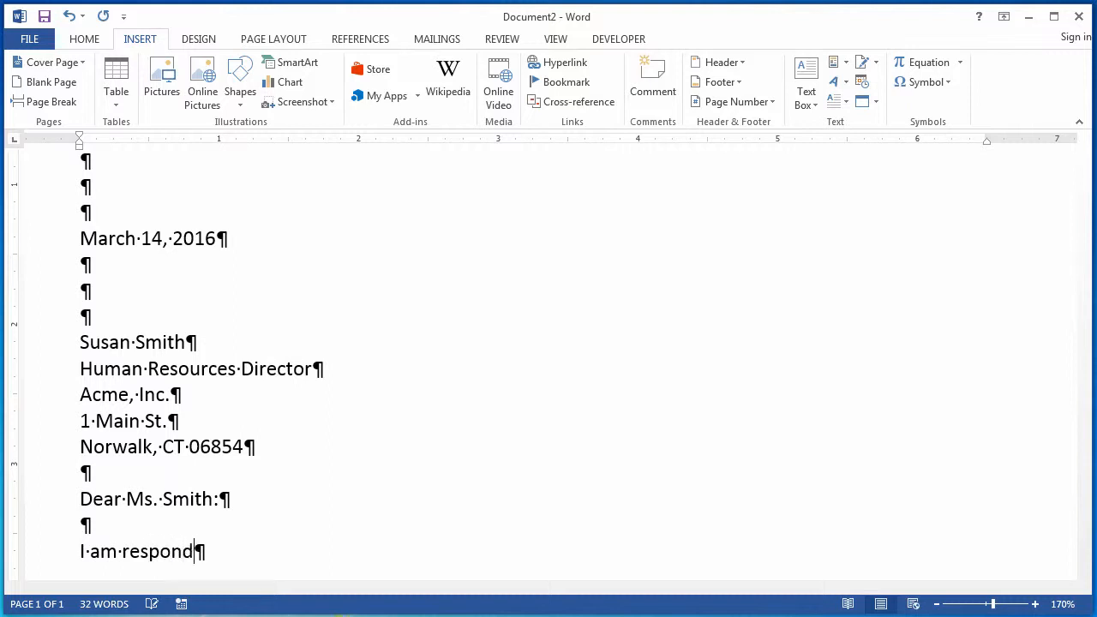
text(ing to your ad)
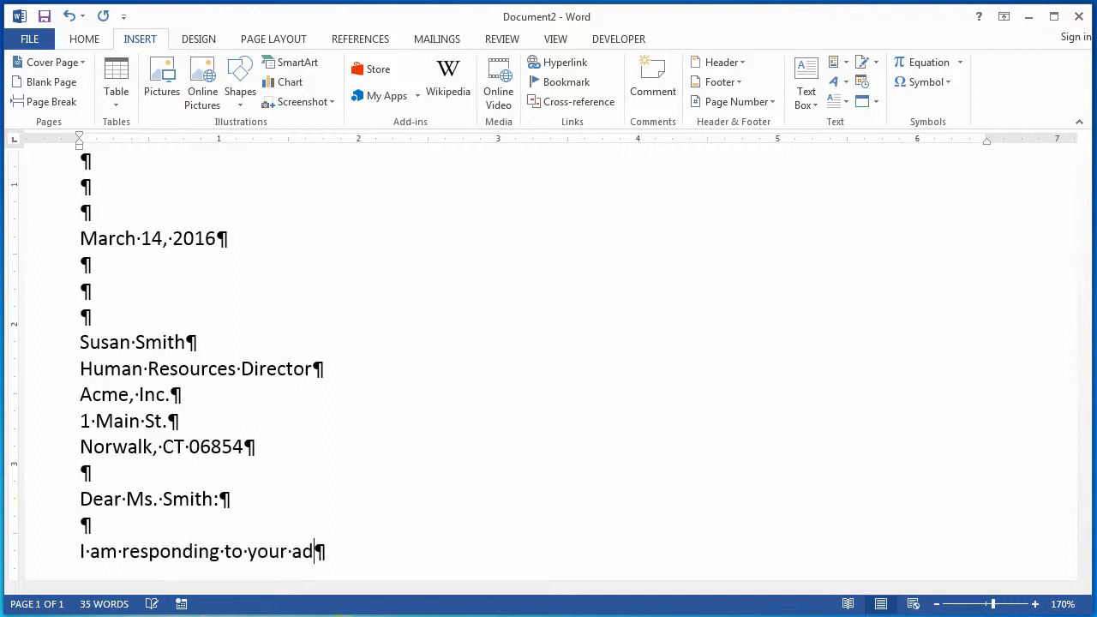
text(vertisement)
text( in G)
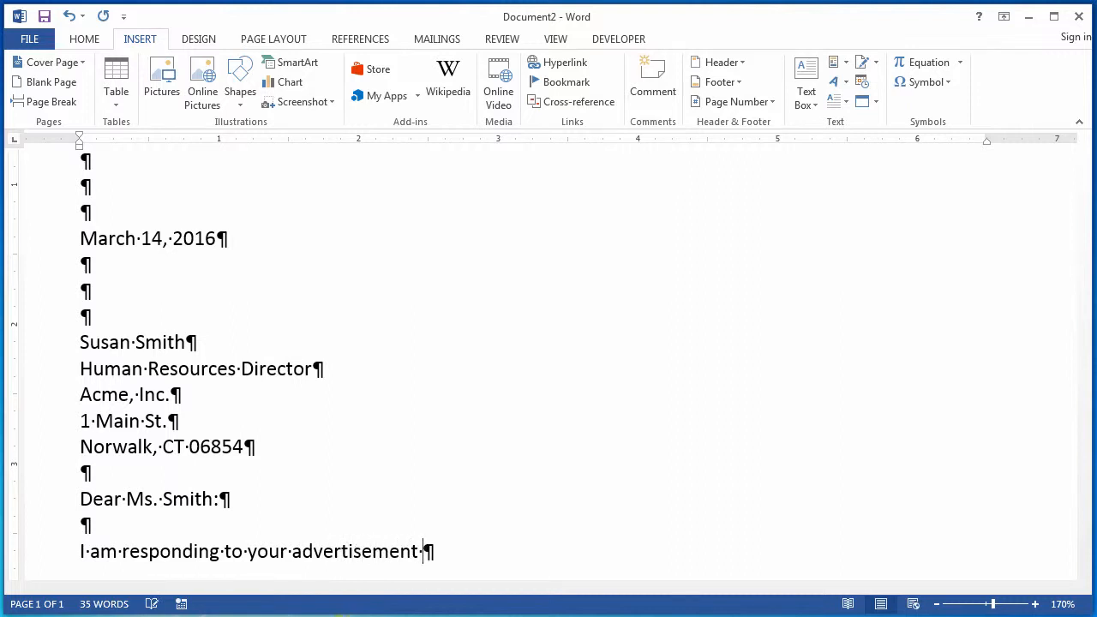
key(BackSpace)
text(Craig)
text('s List)
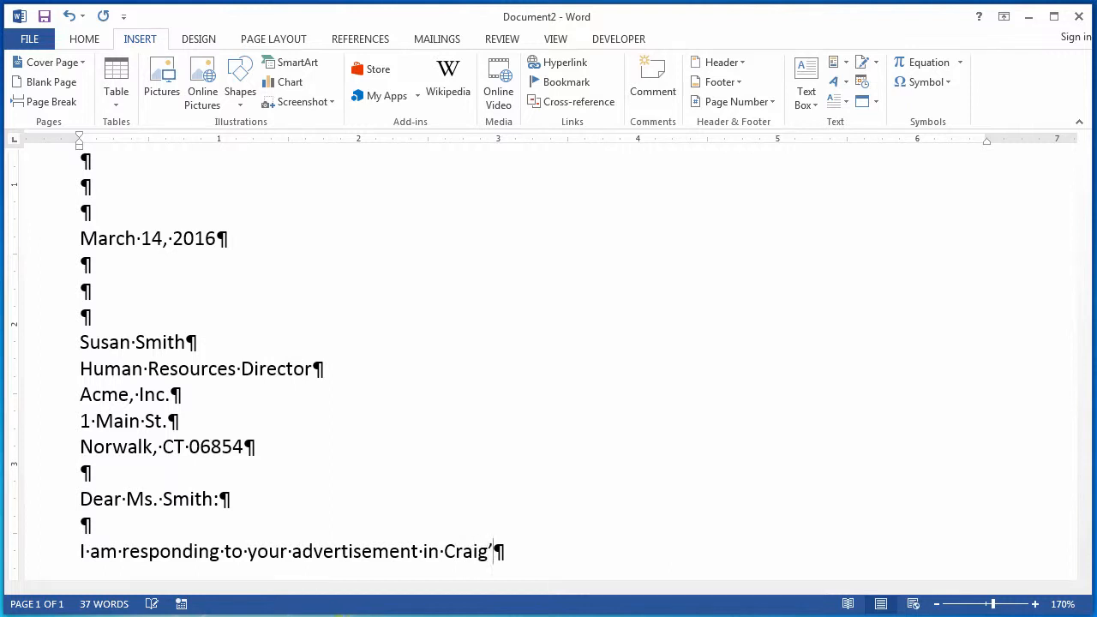
Complete the opening sentence with "for a Human Resources Administrative Assistant." and end the paragraph.
text( for a Hu)
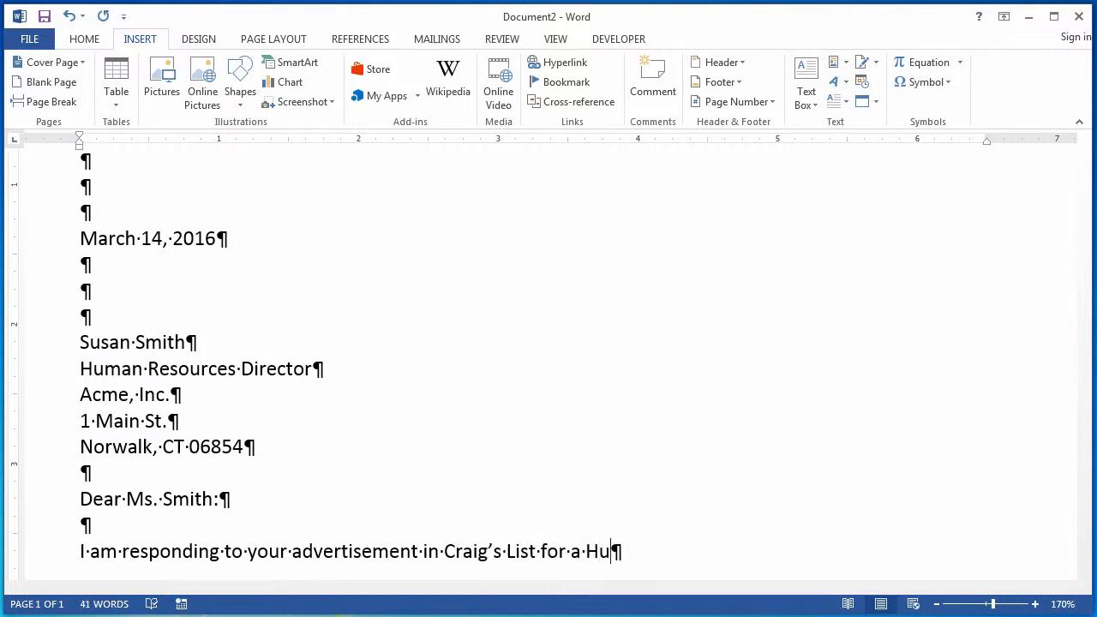
text(man Resoures)
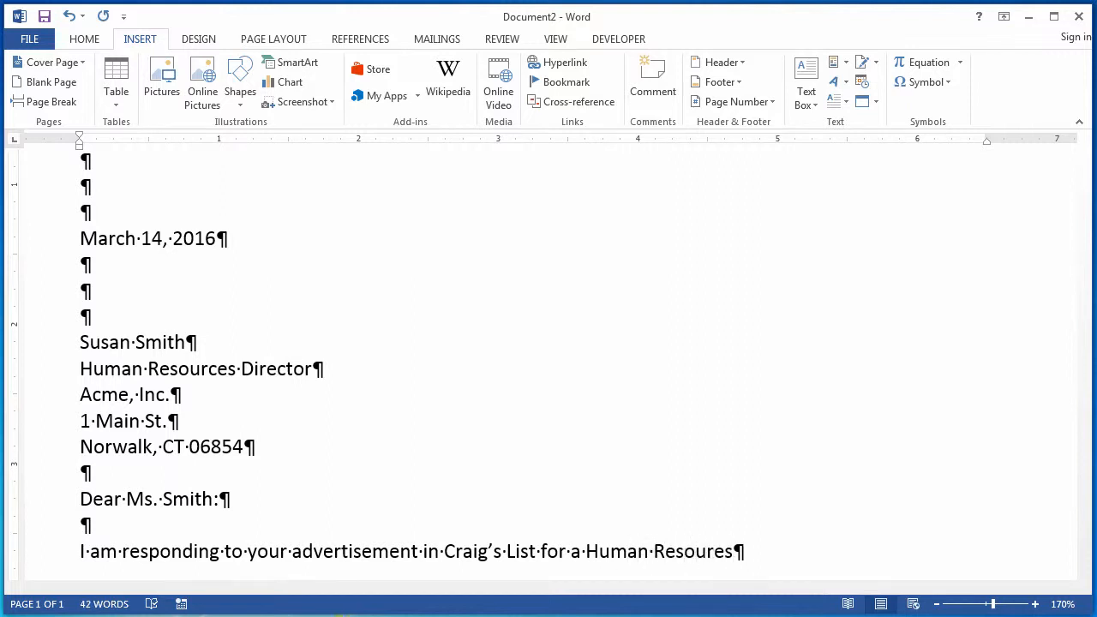
text( A)
key(BackSpace)
key(BackSpace)
key(BackSpace)
key(BackSpace)
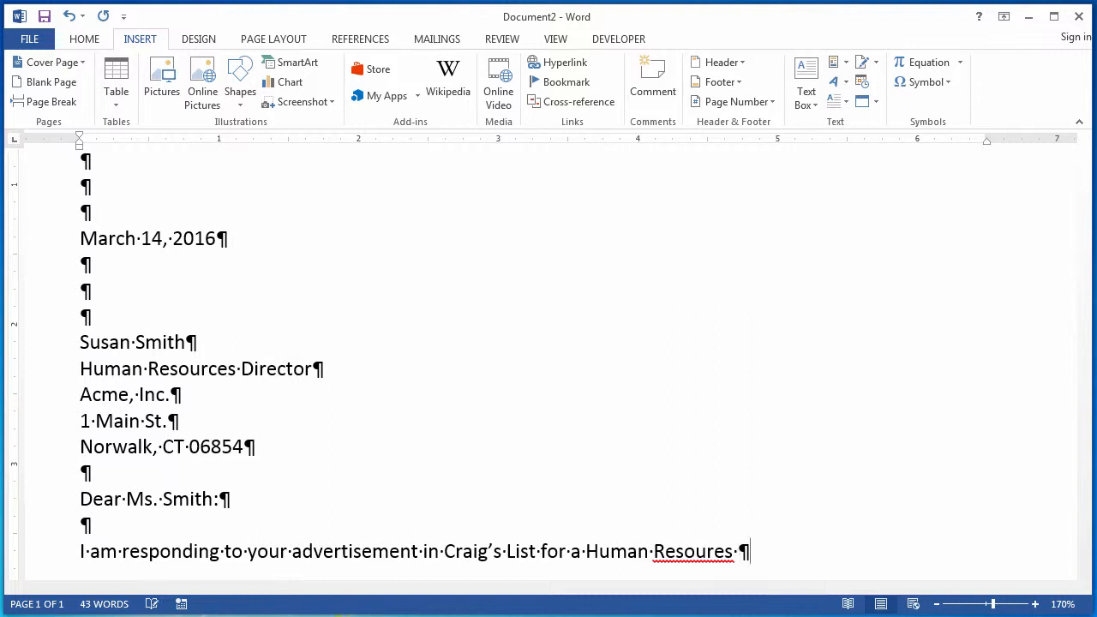
text(ces Adm)
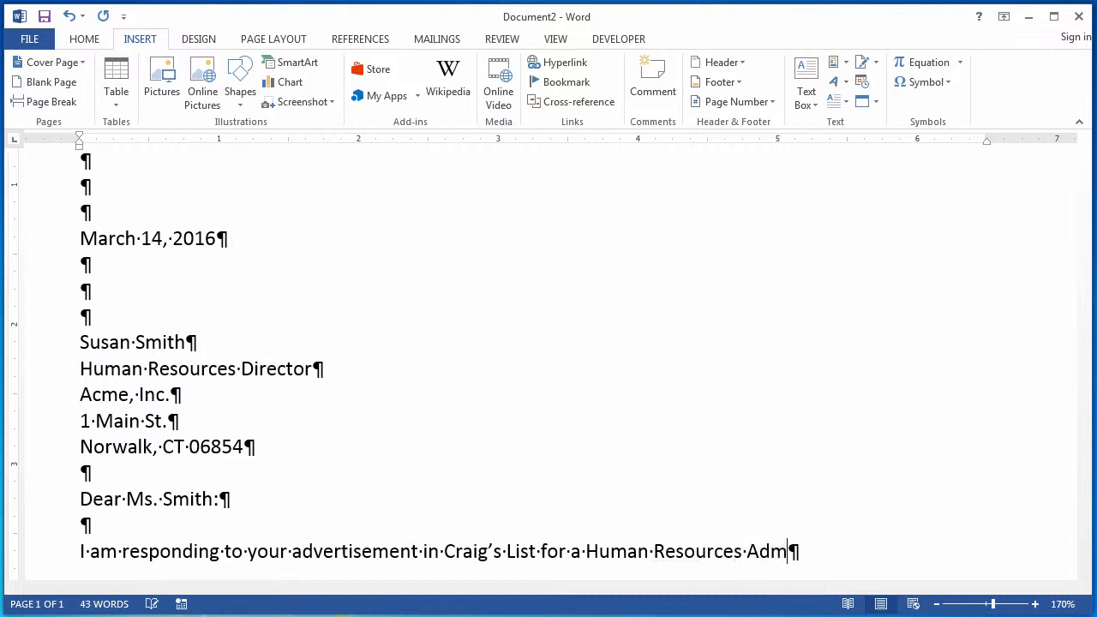
text(inistrative Assi)
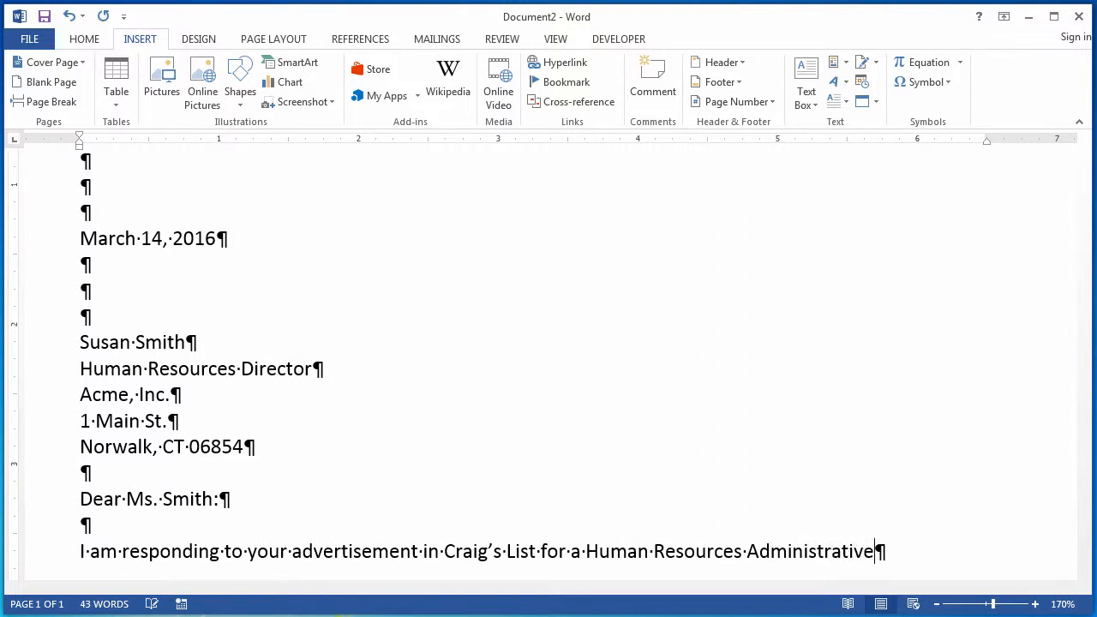
text(an)
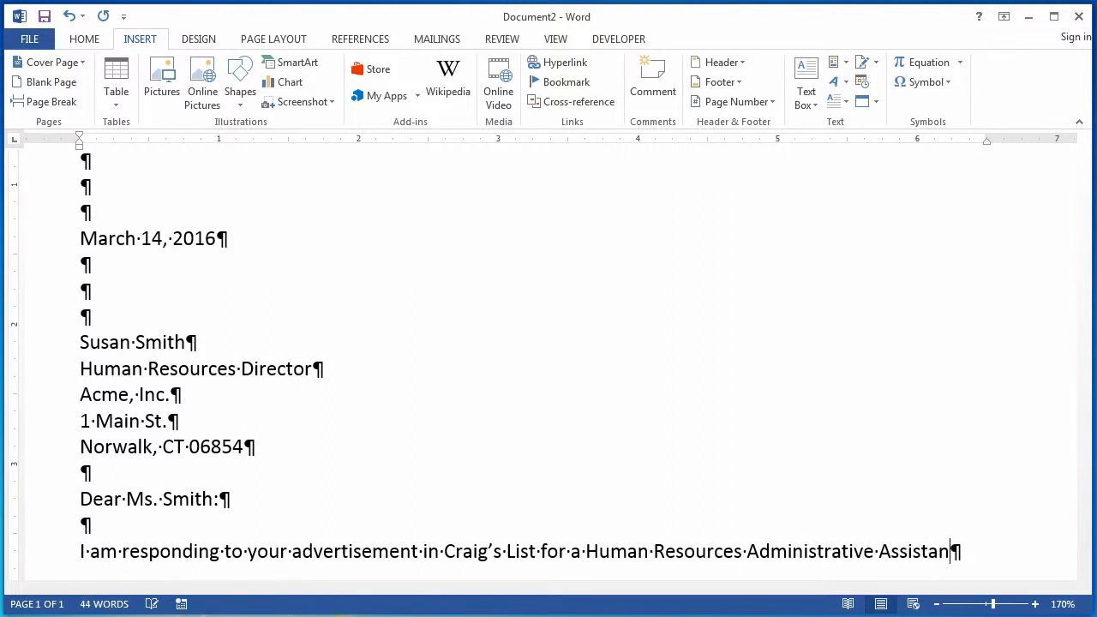
text(t.)
key(Return)
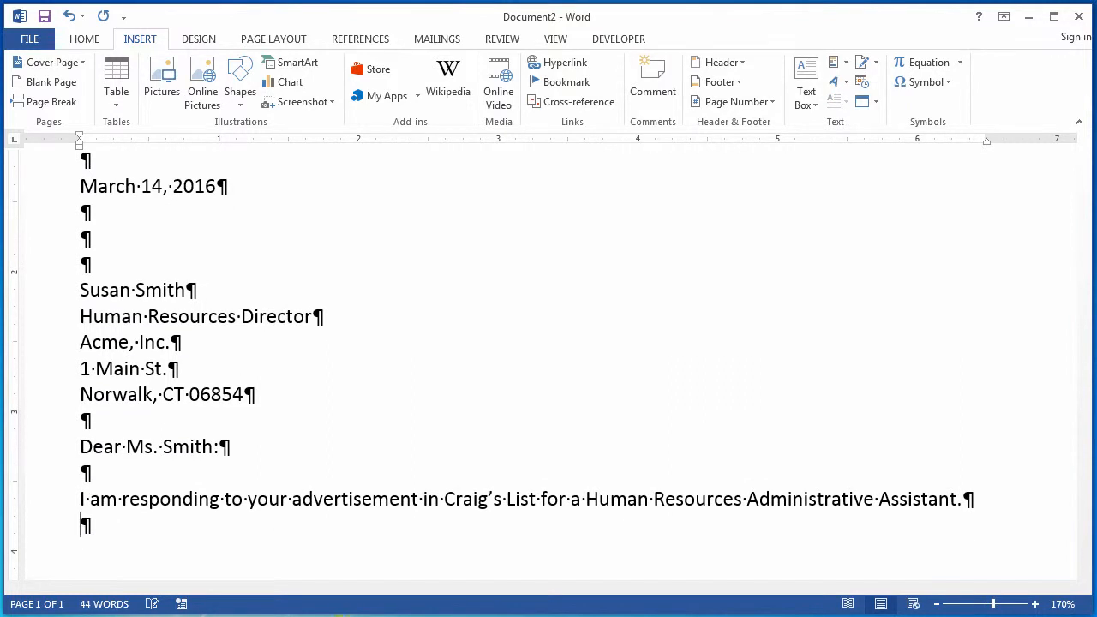
Leave a blank line below the opening sentence and insert the text of the file w02B_Cover_Letter_Text_rev from the Downloads folder.
key(Return)
click(877, 103)
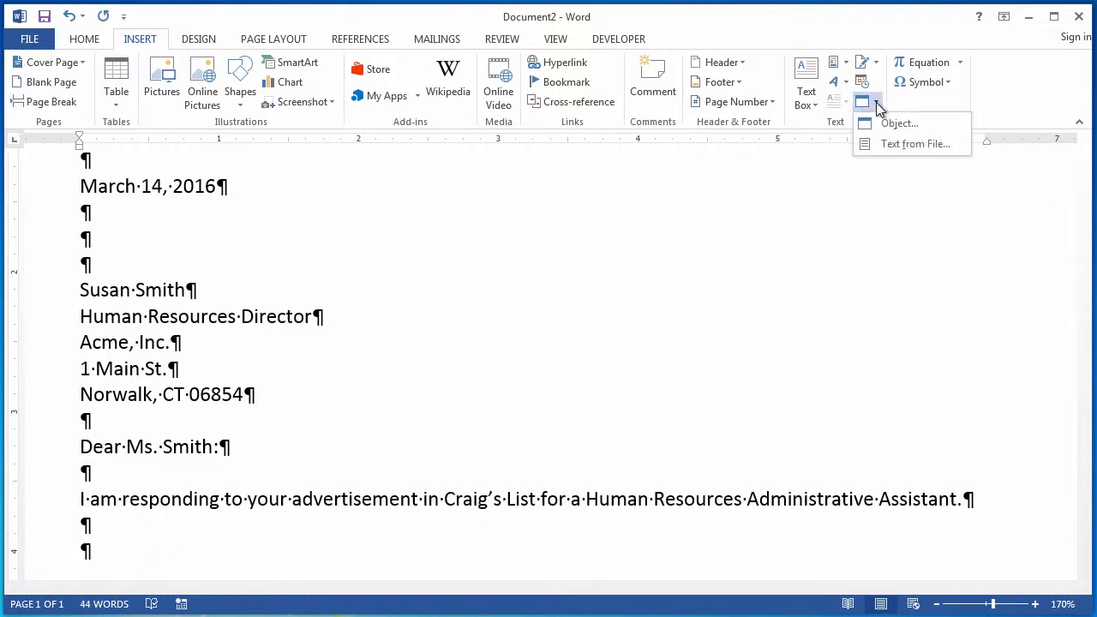
click(904, 146)
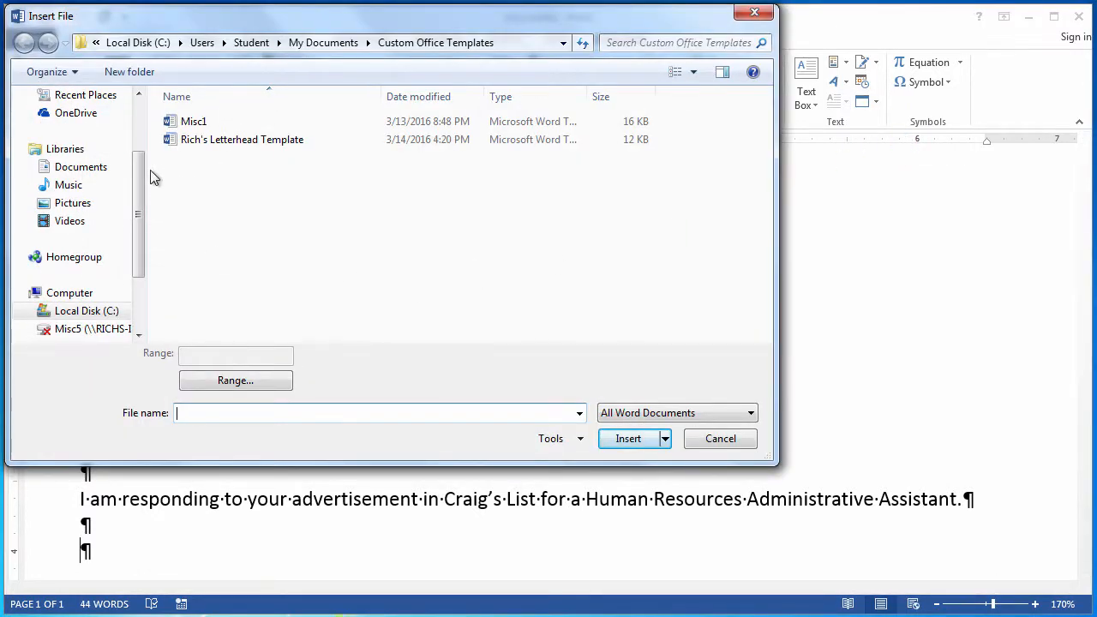
click(81, 166)
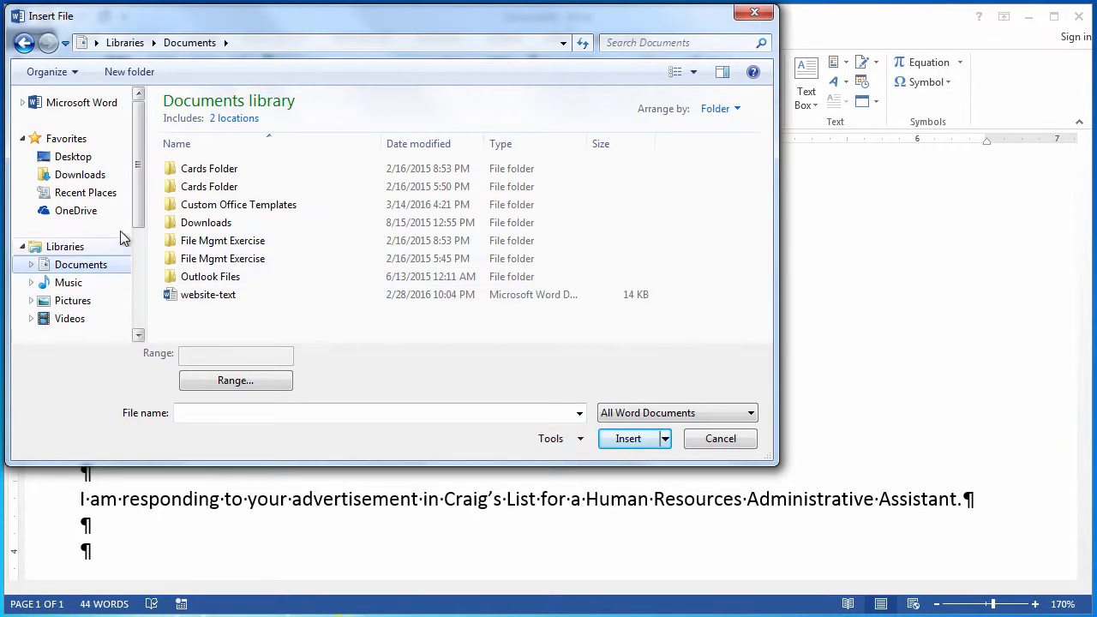
click(84, 175)
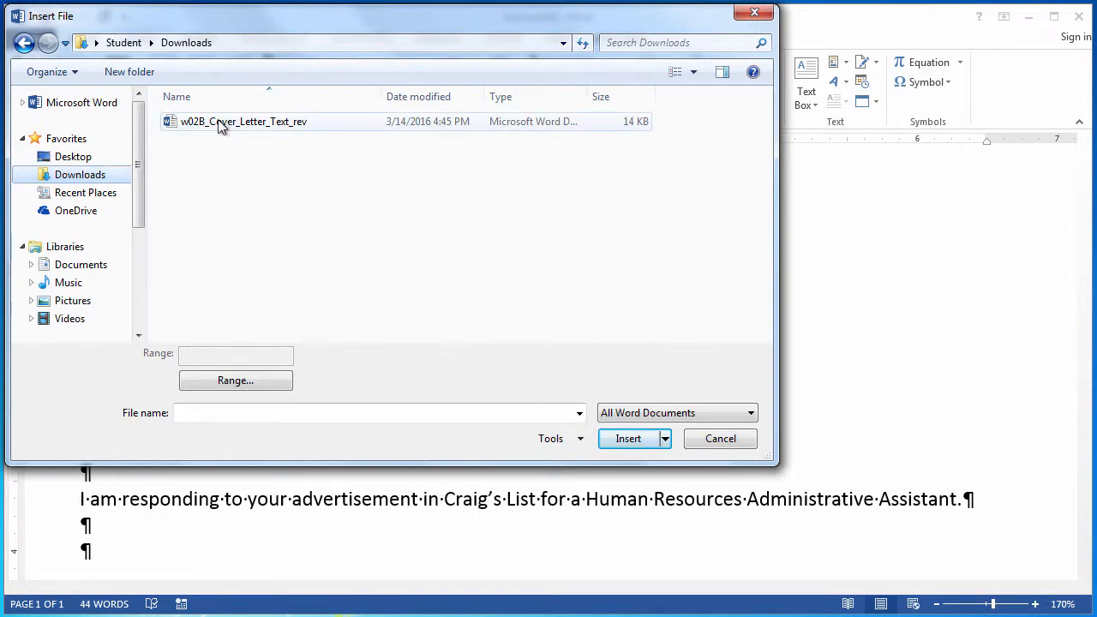
click(219, 125)
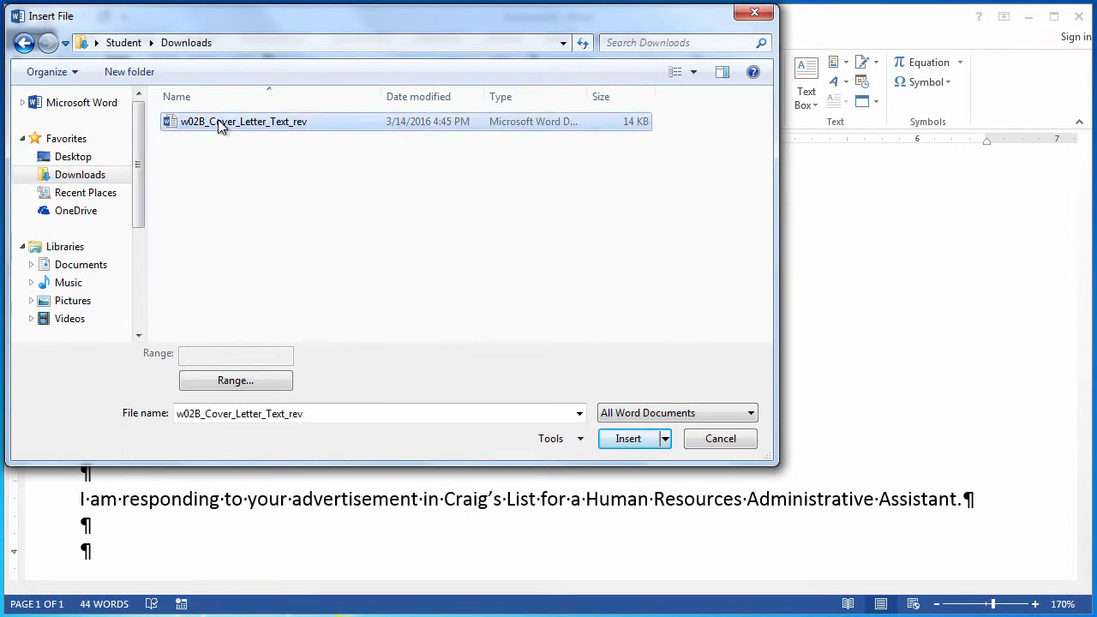
click(614, 439)
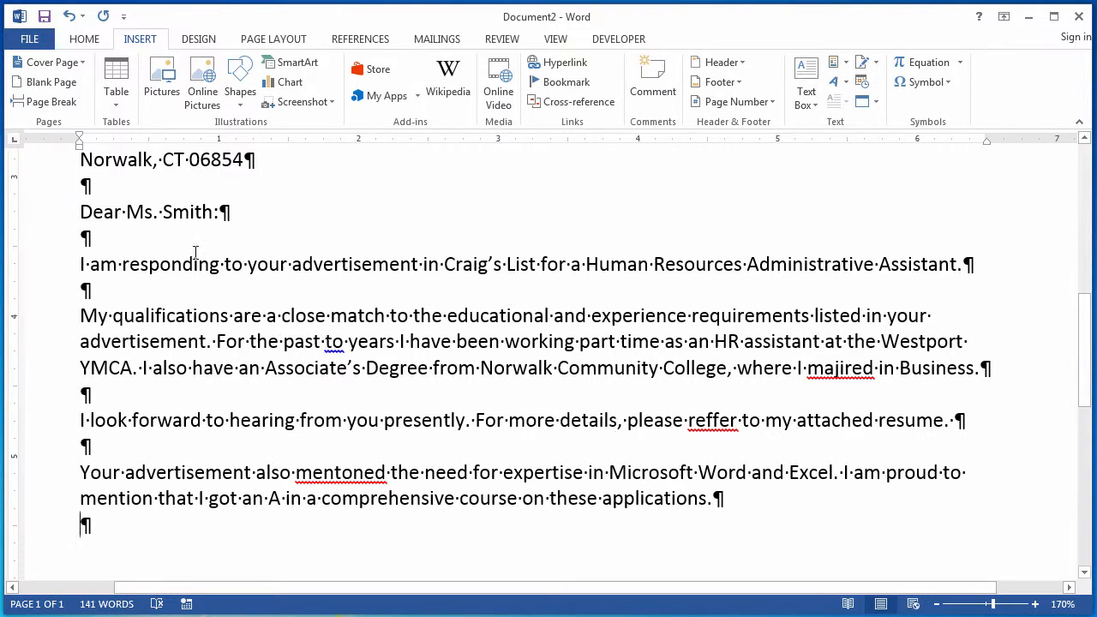
Correct the flagged words in the inserted text using the suggestions "majored", "refer", "mentioned" and "two".
right_click(840, 375)
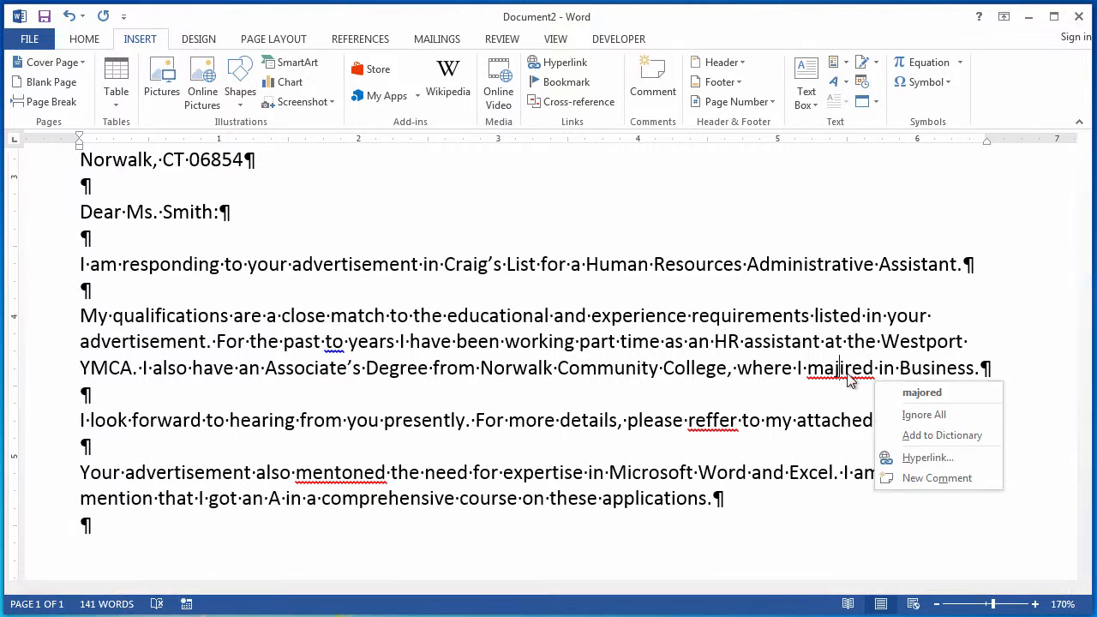
click(906, 391)
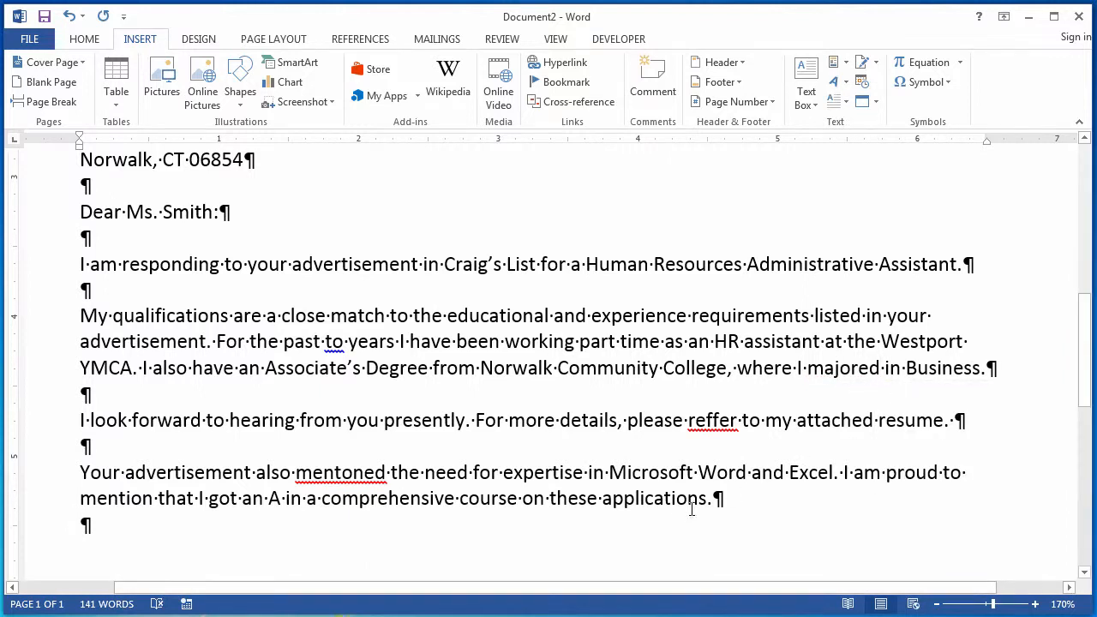
right_click(714, 428)
click(784, 452)
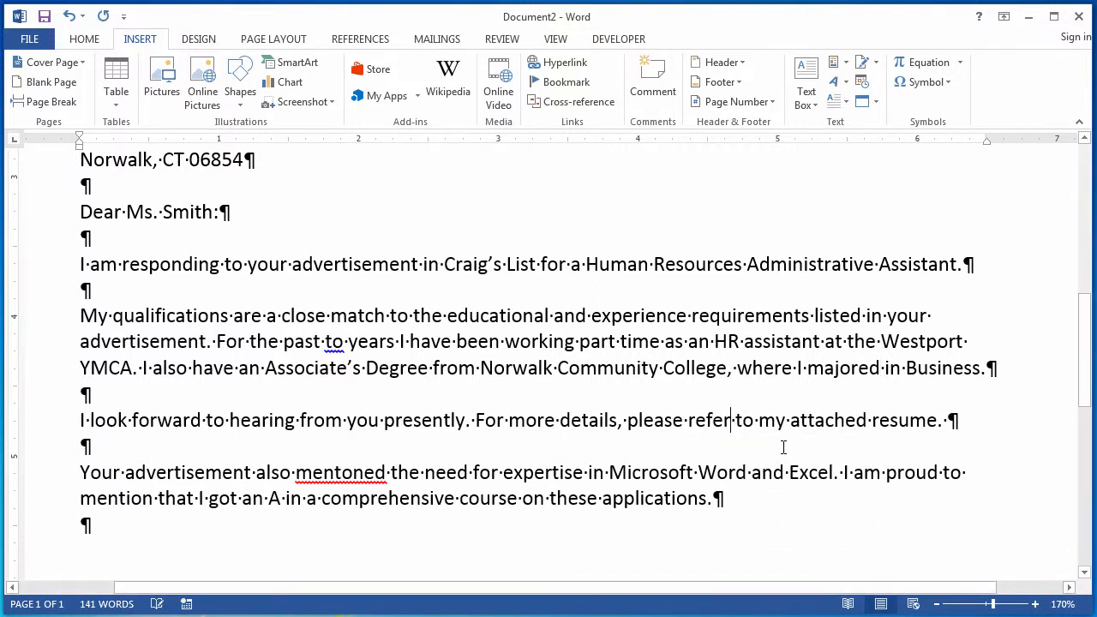
right_click(322, 482)
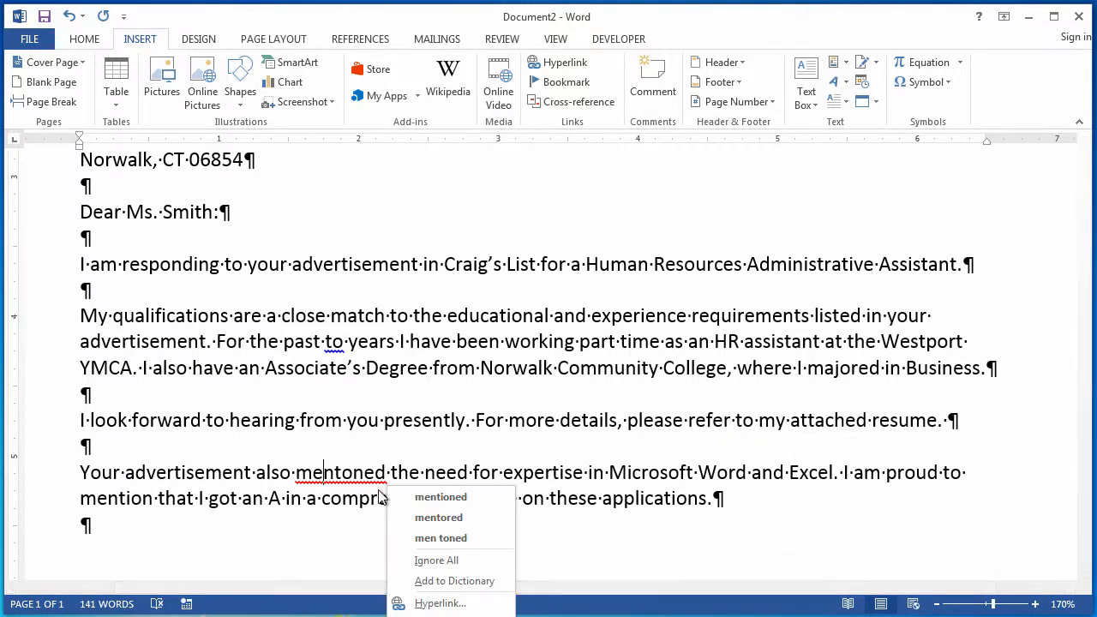
click(429, 500)
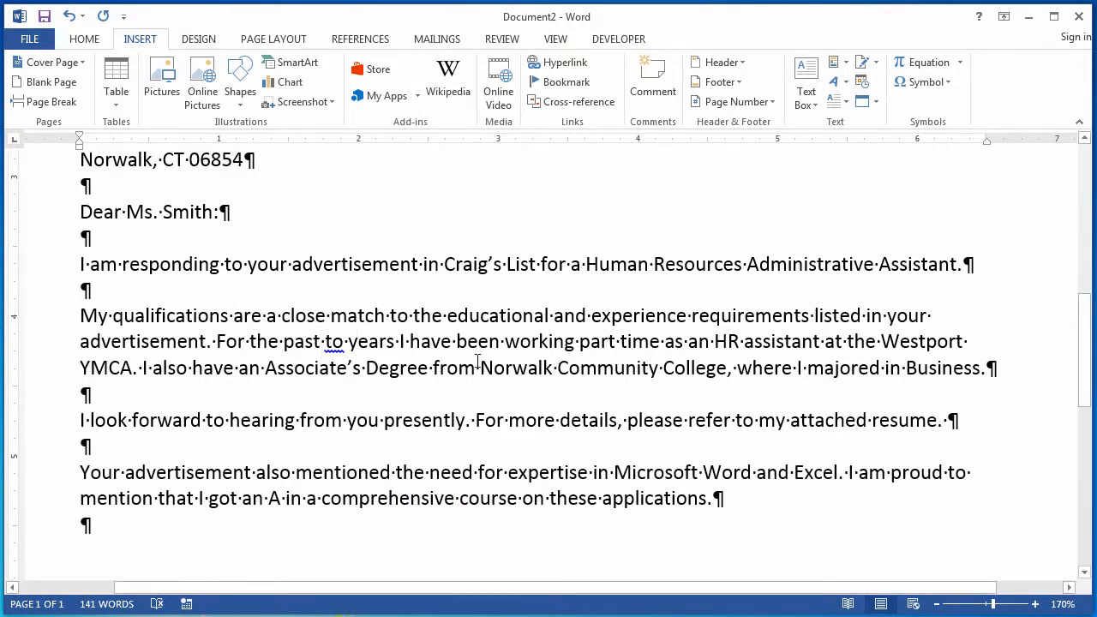
right_click(332, 343)
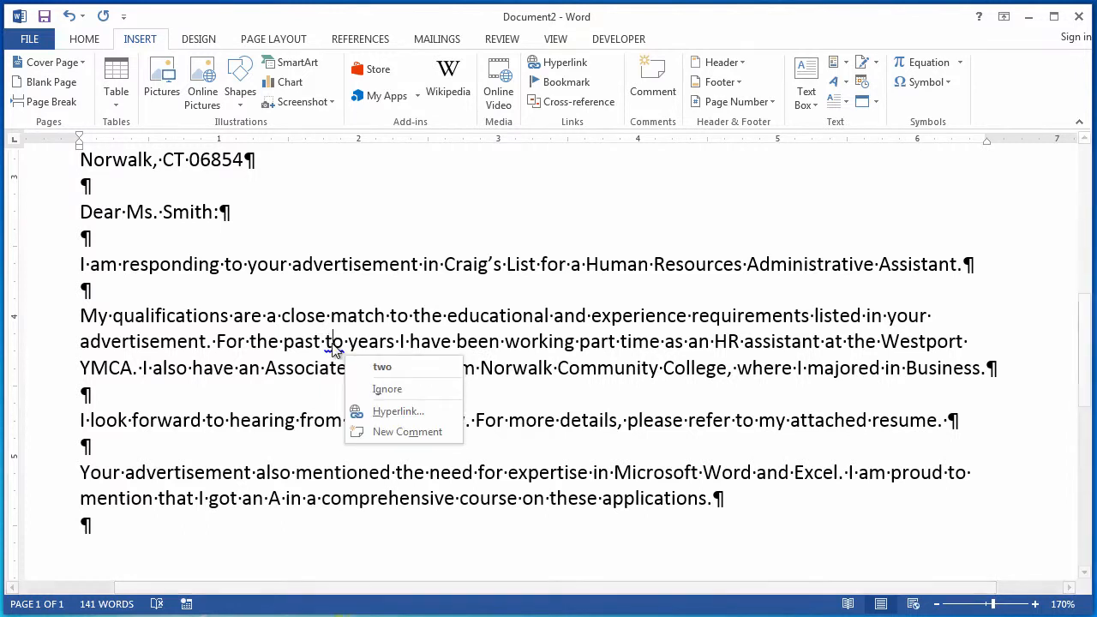
click(374, 363)
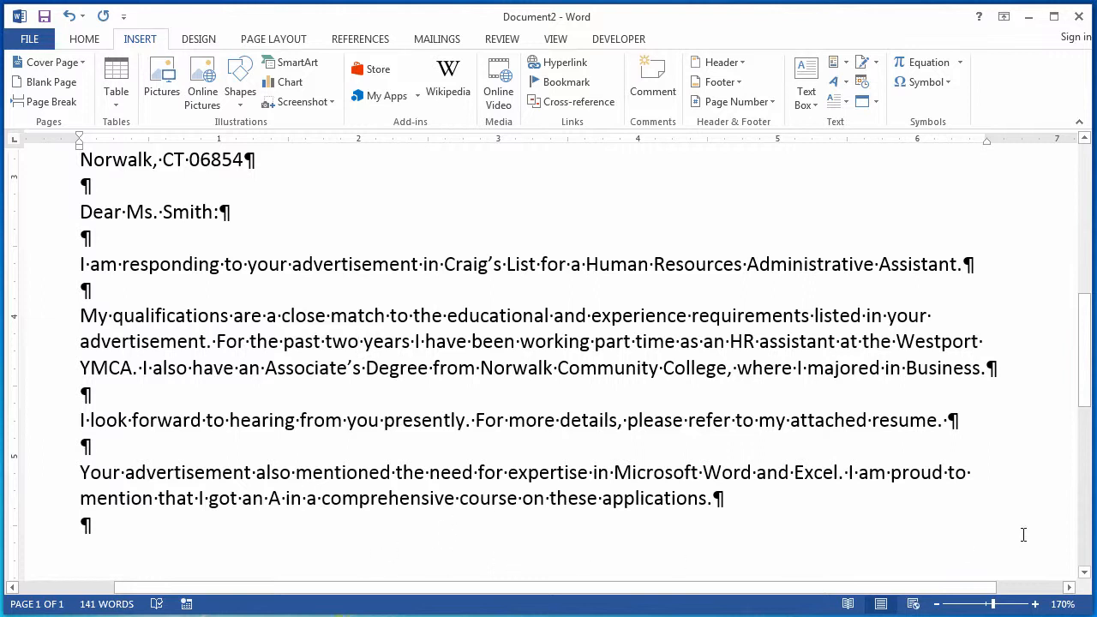
Replace both plain e's in "resume" with accented ones so that the word reads "résumé".
click(882, 421)
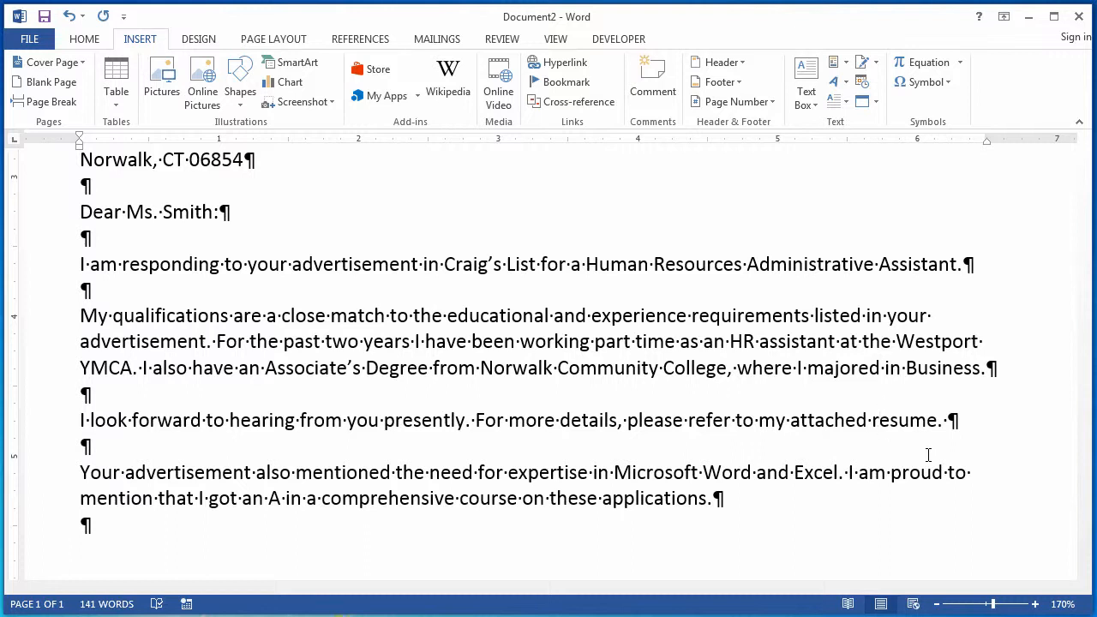
text(é)
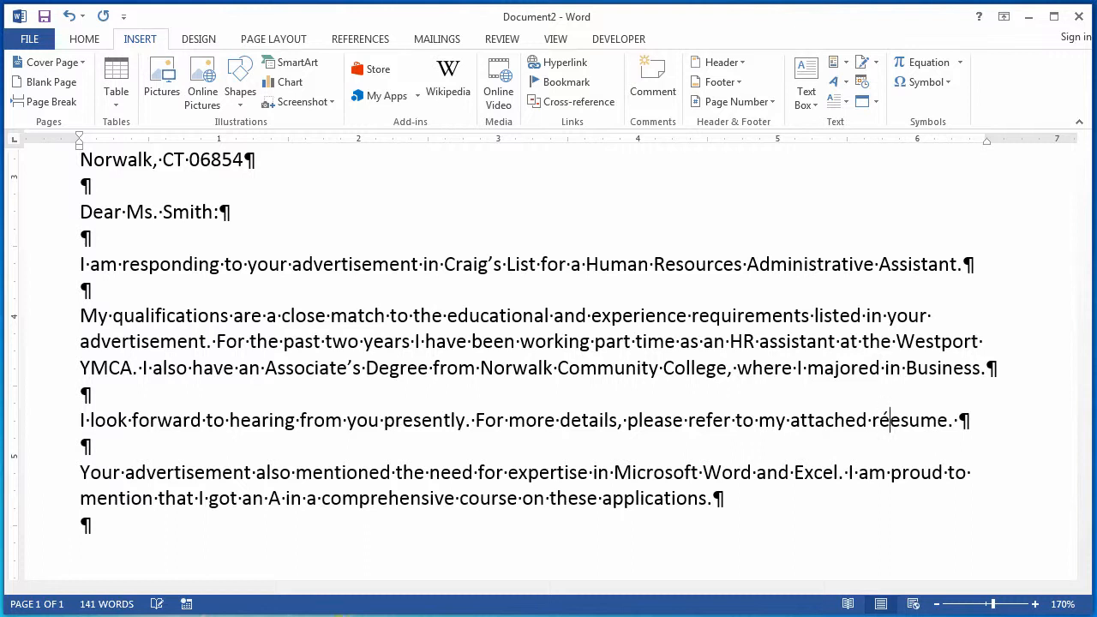
key(Delete)
key(Right)
key(Right)
key(Right)
key(Right)
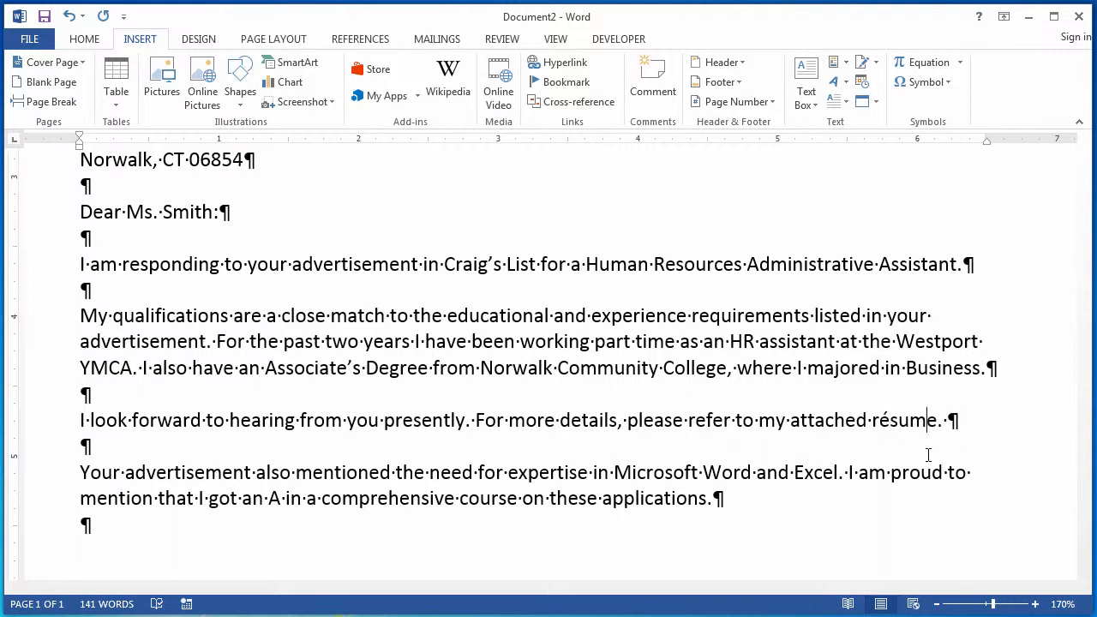
key(Left)
key(Delete)
text(é)
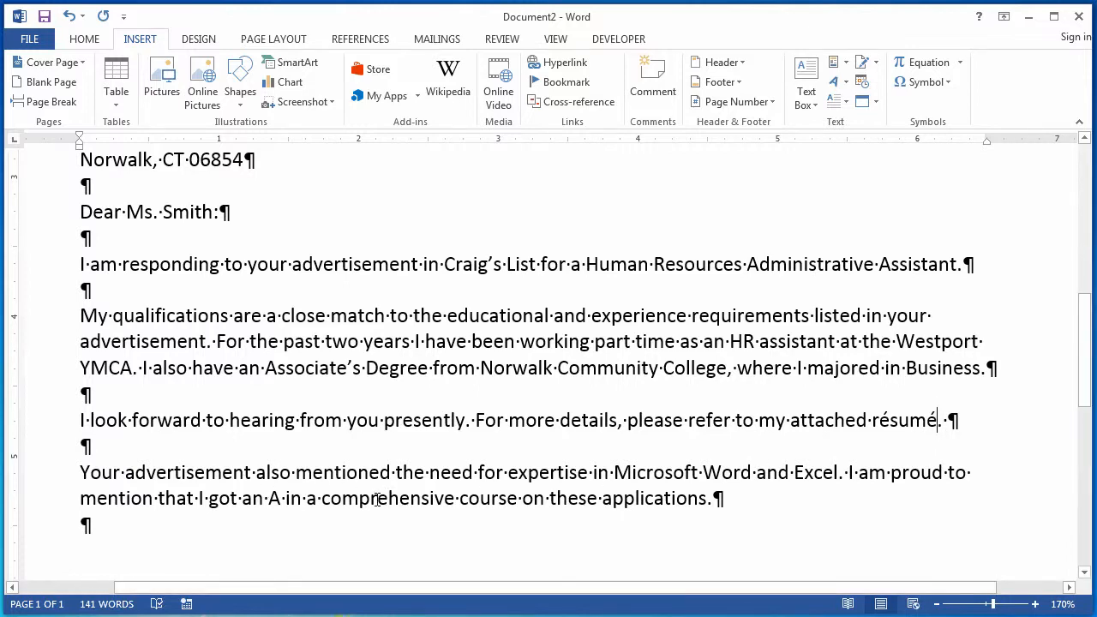
Leave a blank line below the last body paragraph and enter the closing "Sincerely," followed by three blank lines for the signature.
scroll(377, 499, down, 2)
click(120, 393)
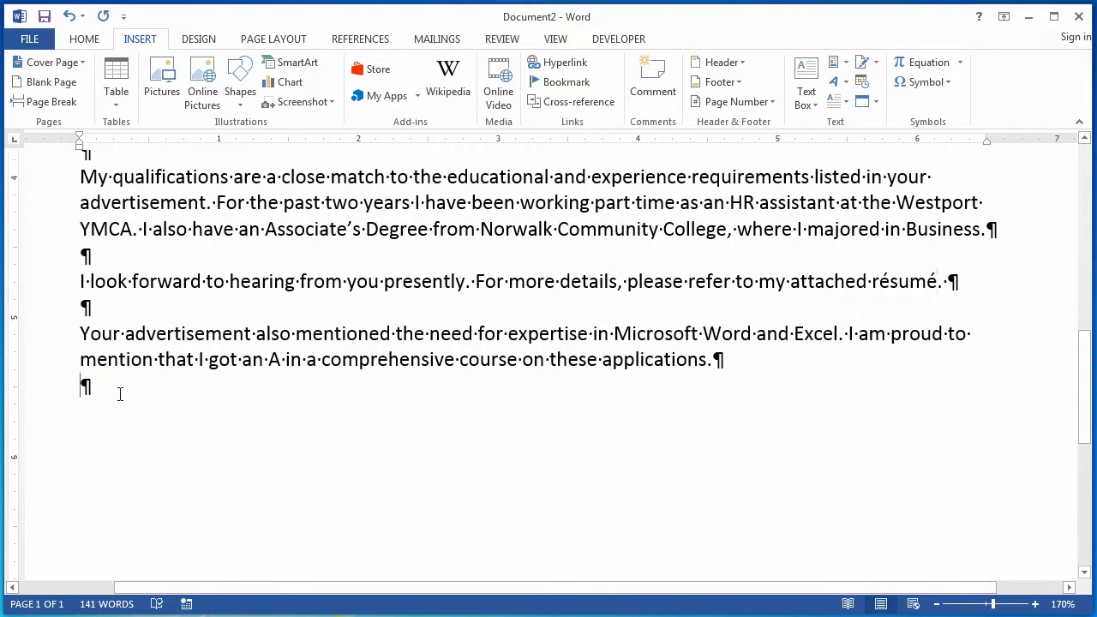
key(Return)
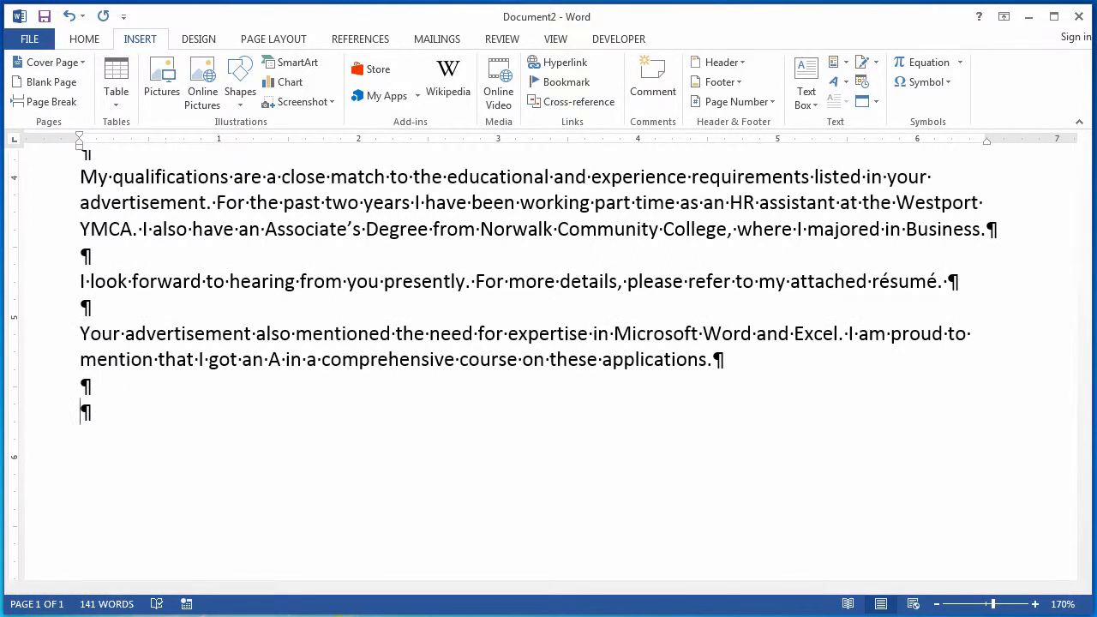
text(Sincer)
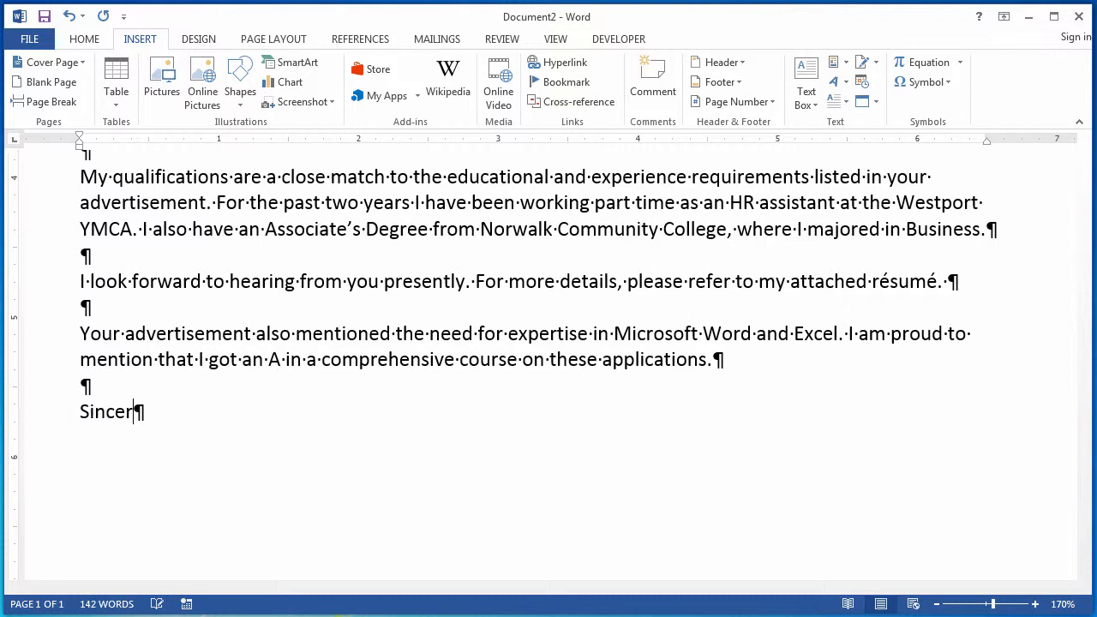
text(ely,)
key(Return)
key(Return)
key(Return)
key(Return)
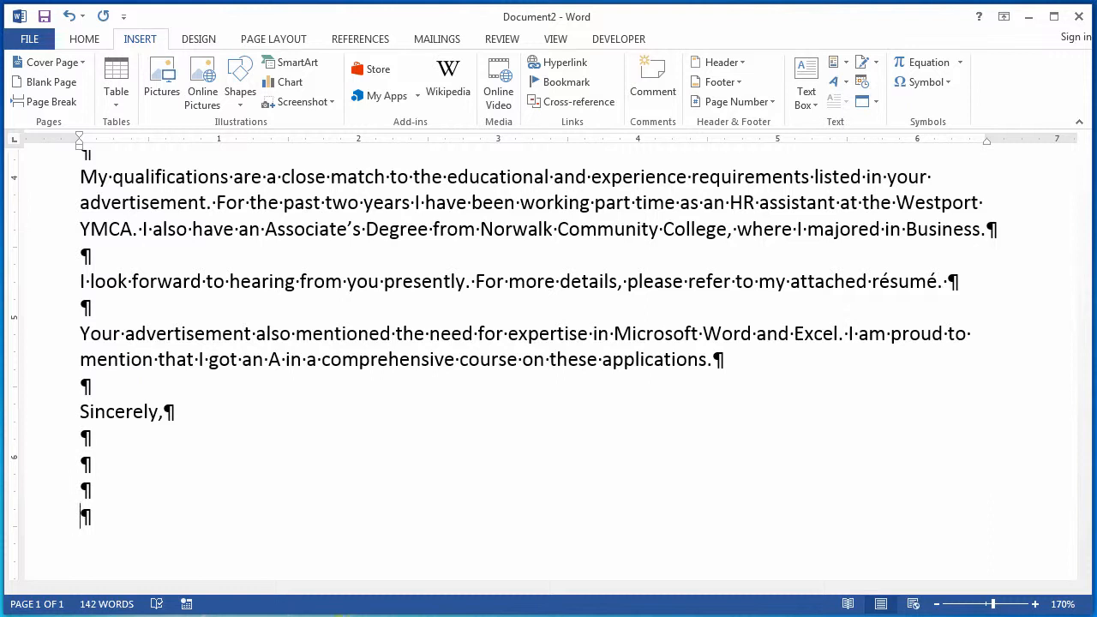
Enter the sender's full name below the signature space without a trailing space, and add the notation "Enclosure" after a blank line.
text(rtm)
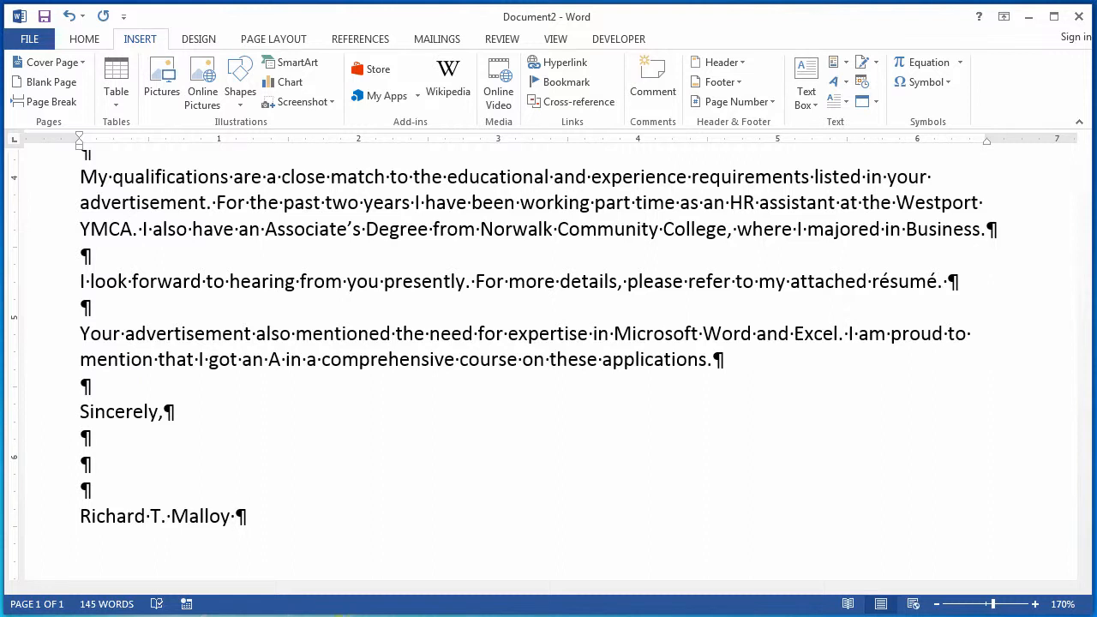
key(BackSpace)
key(Return)
key(Return)
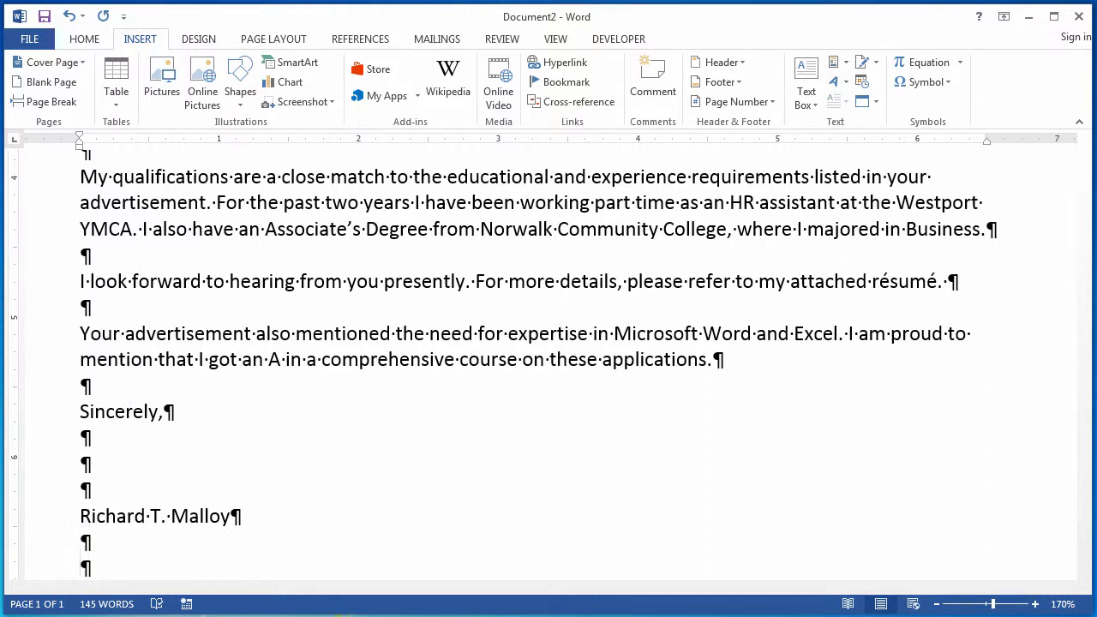
text(Enclosure)
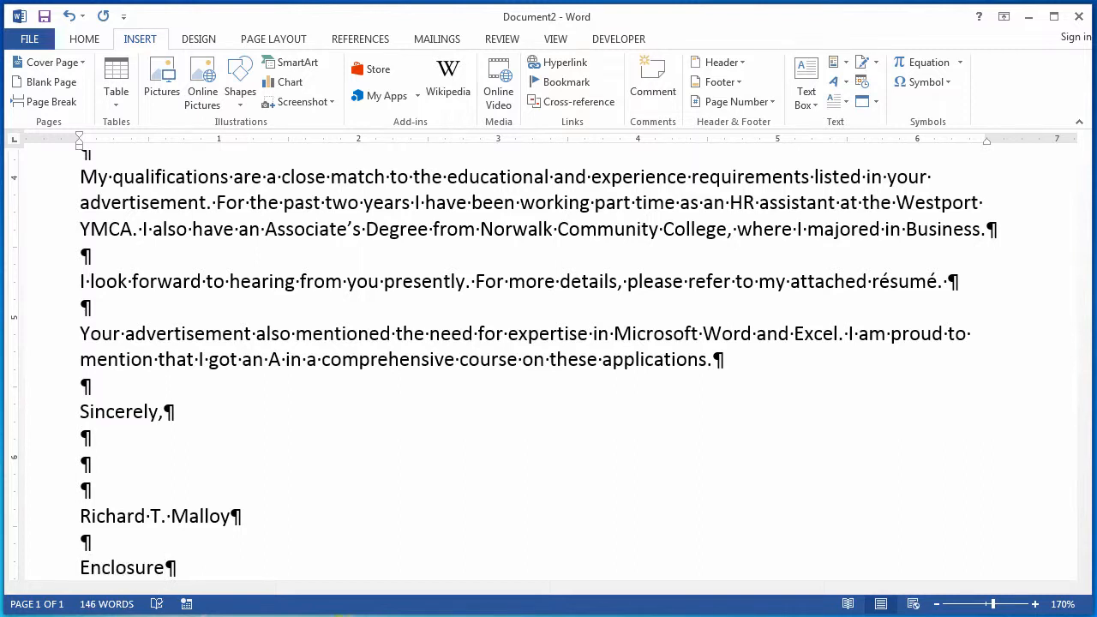
Review the letter from the letterhead to the enclosure line and open the Save As dialog for the Documents library.
scroll(121, 394, up, 8)
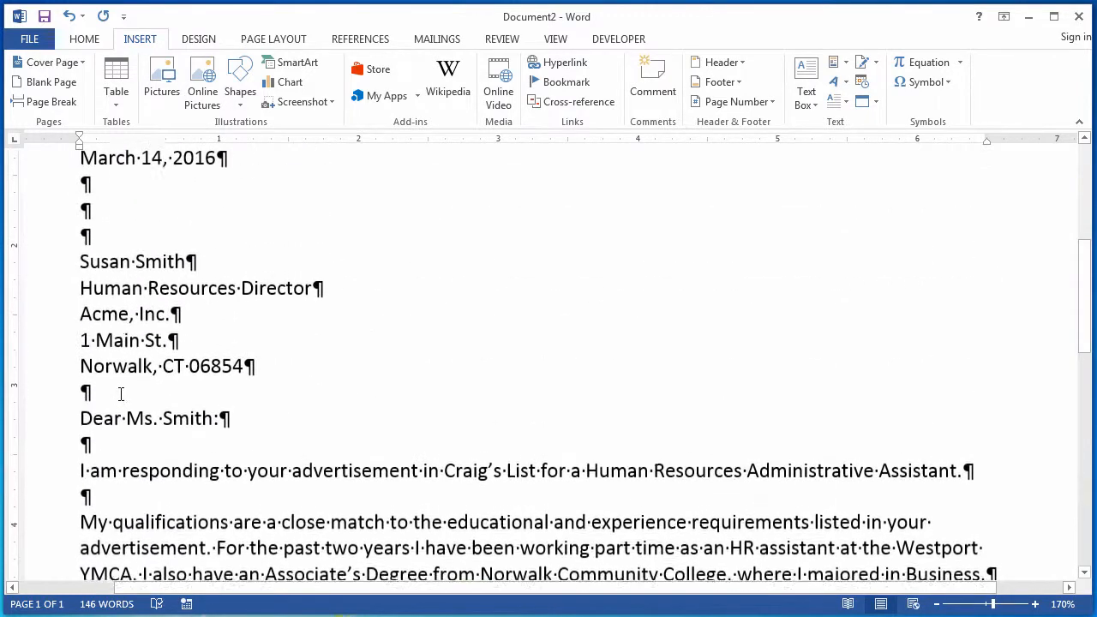
scroll(121, 394, down, 5)
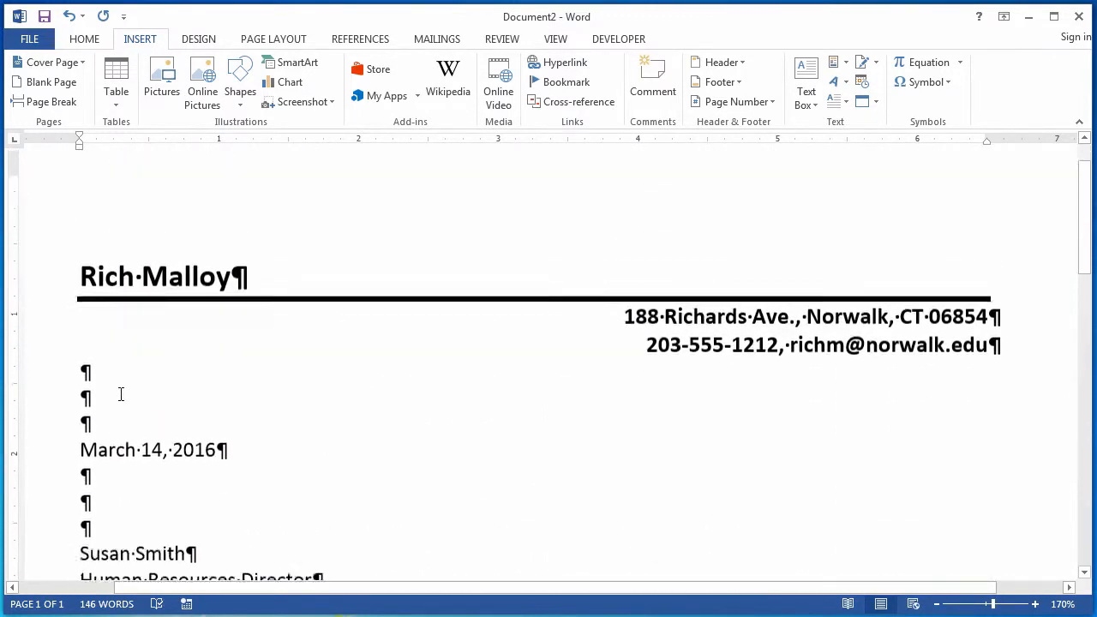
scroll(123, 394, down, 6)
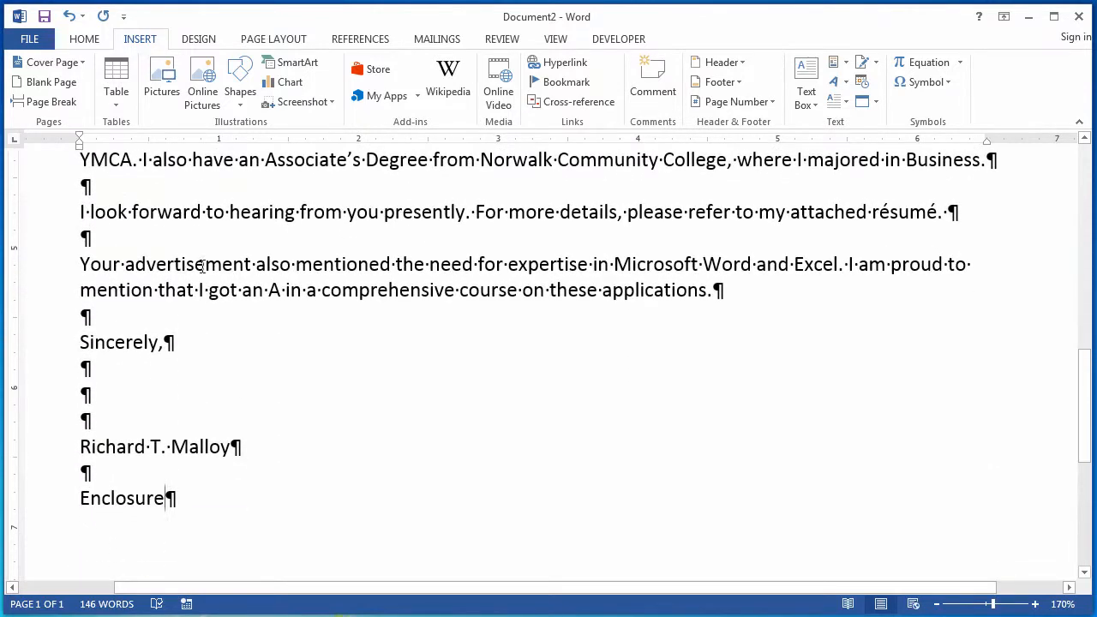
click(24, 40)
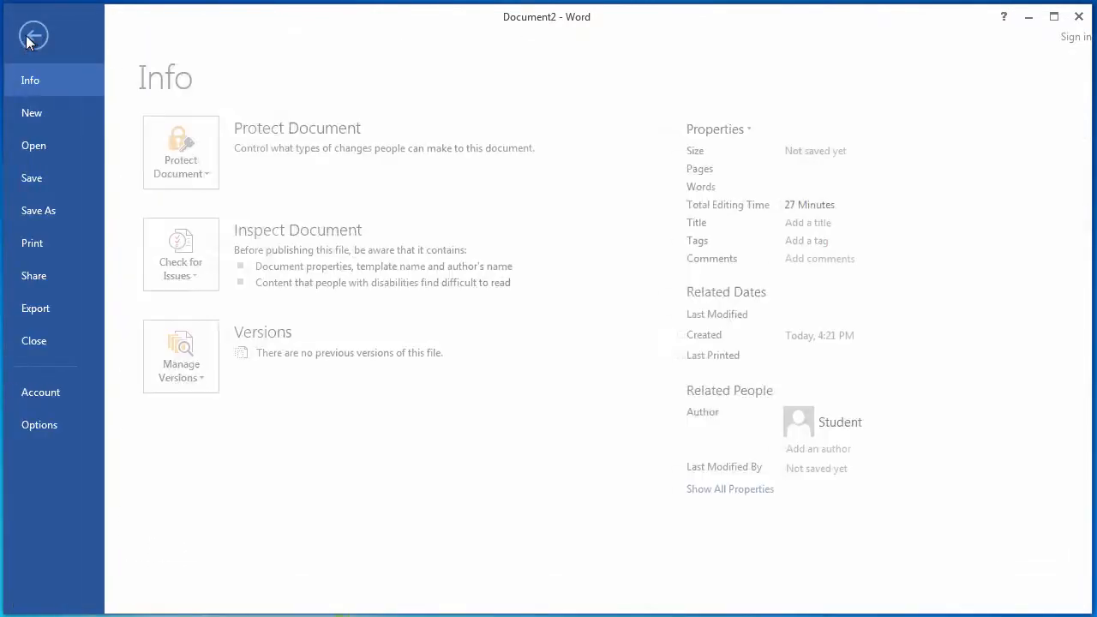
click(49, 214)
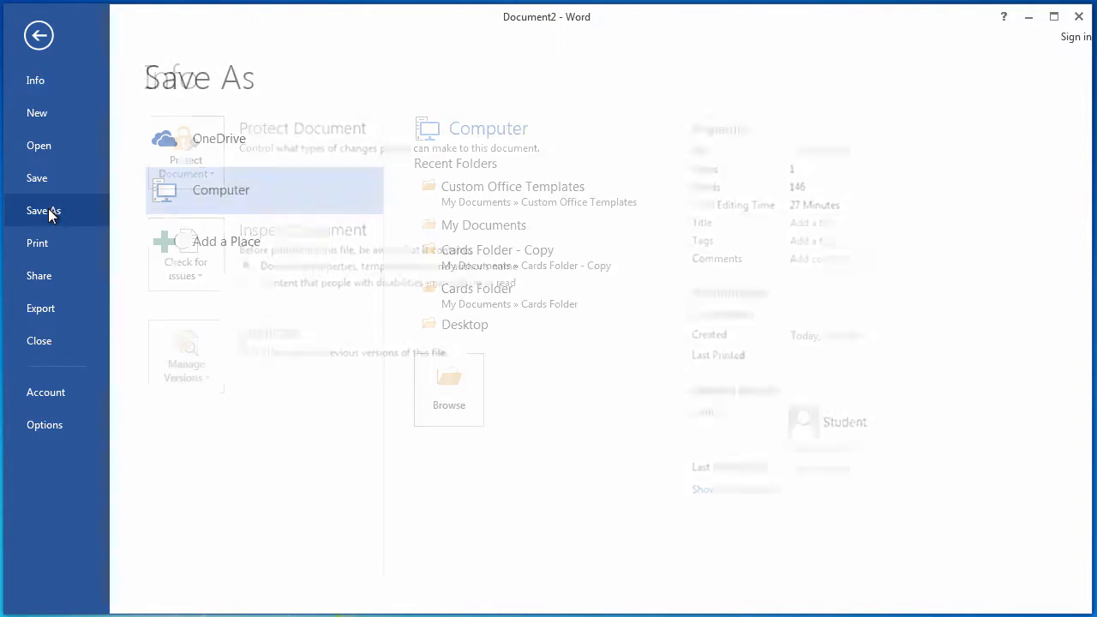
click(432, 398)
click(190, 295)
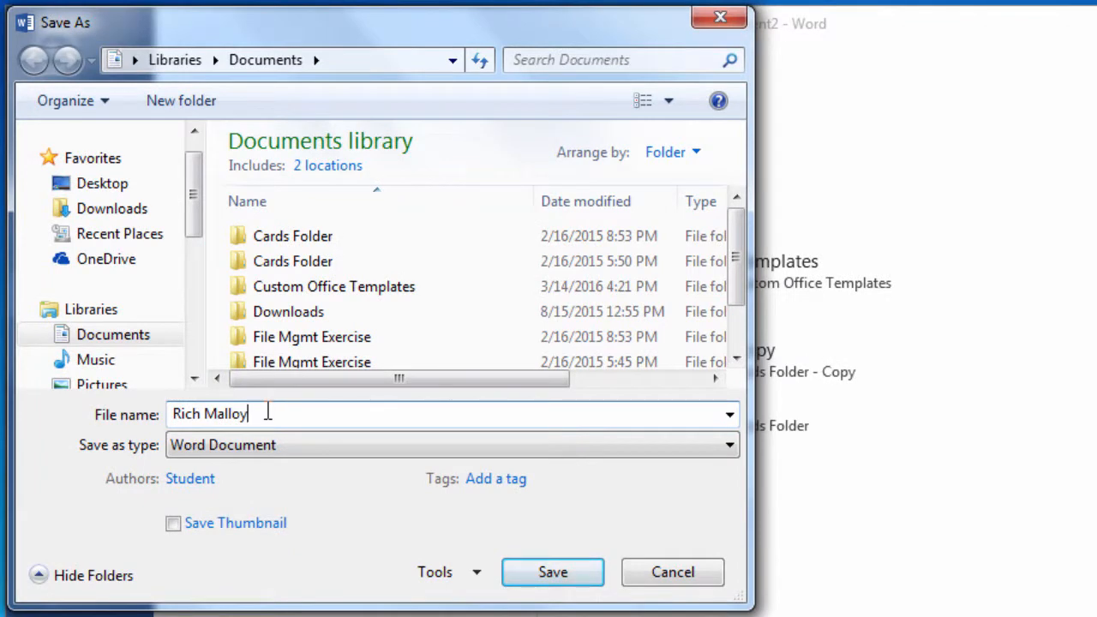
Replace the suggested file name with "Cover Letter to Acme 2016-03-14" and save the letter as a Word Document.
key(BackSpace)
key(BackSpace)
key(BackSpace)
key(BackSpace)
key(BackSpace)
key(BackSpace)
key(BackSpace)
key(BackSpace)
key(BackSpace)
key(BackSpace)
key(BackSpace)
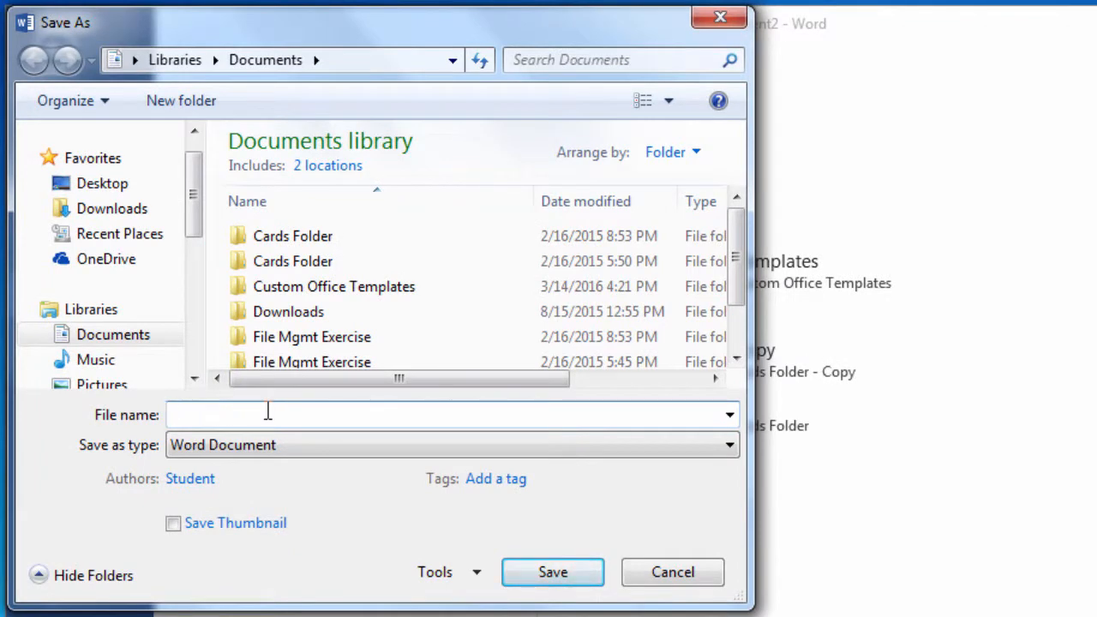
text(Cover Letter )
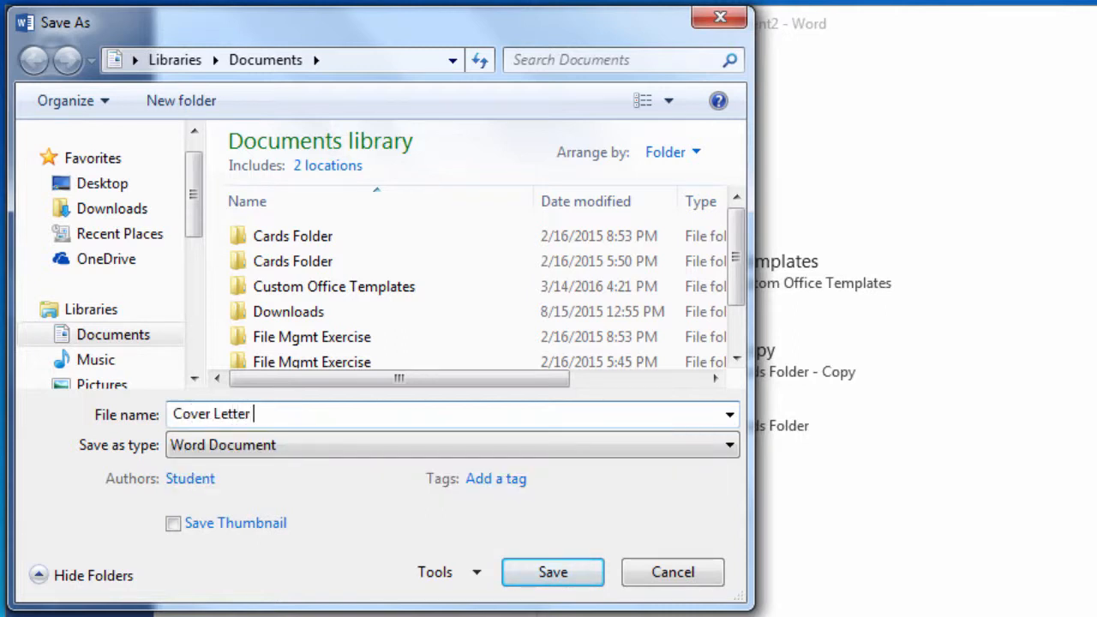
text(to Acme)
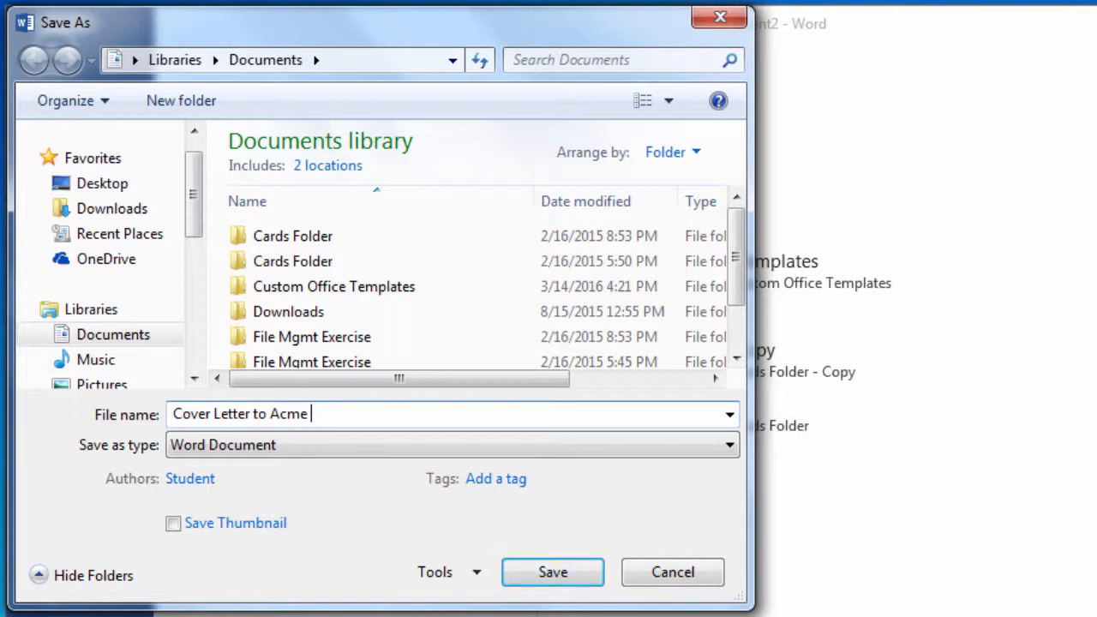
text(2016-)
text(03-14)
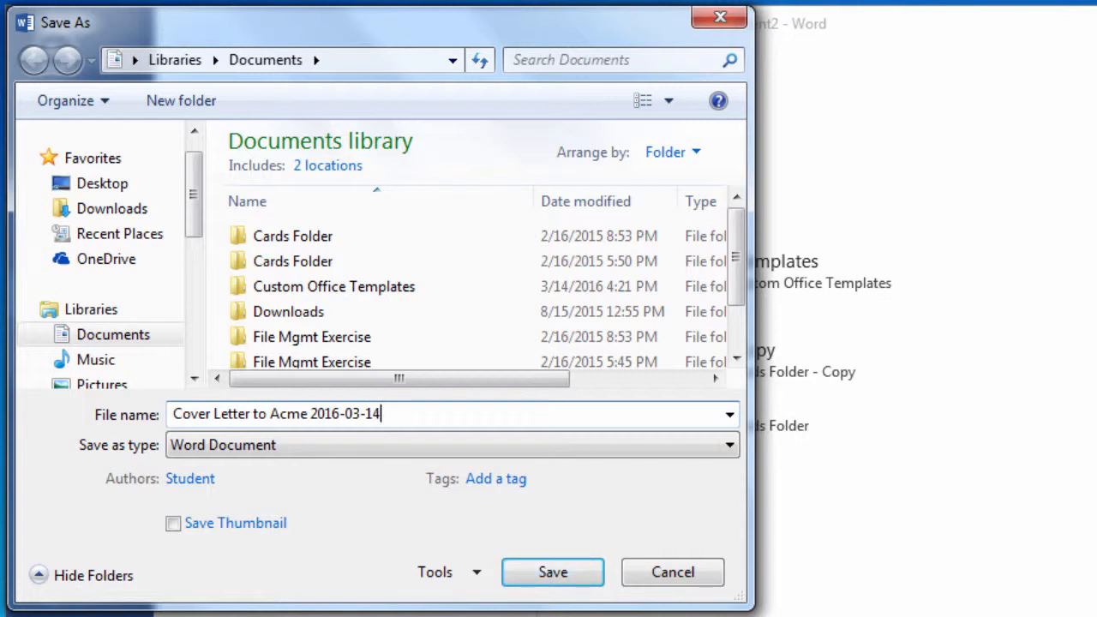
click(548, 576)
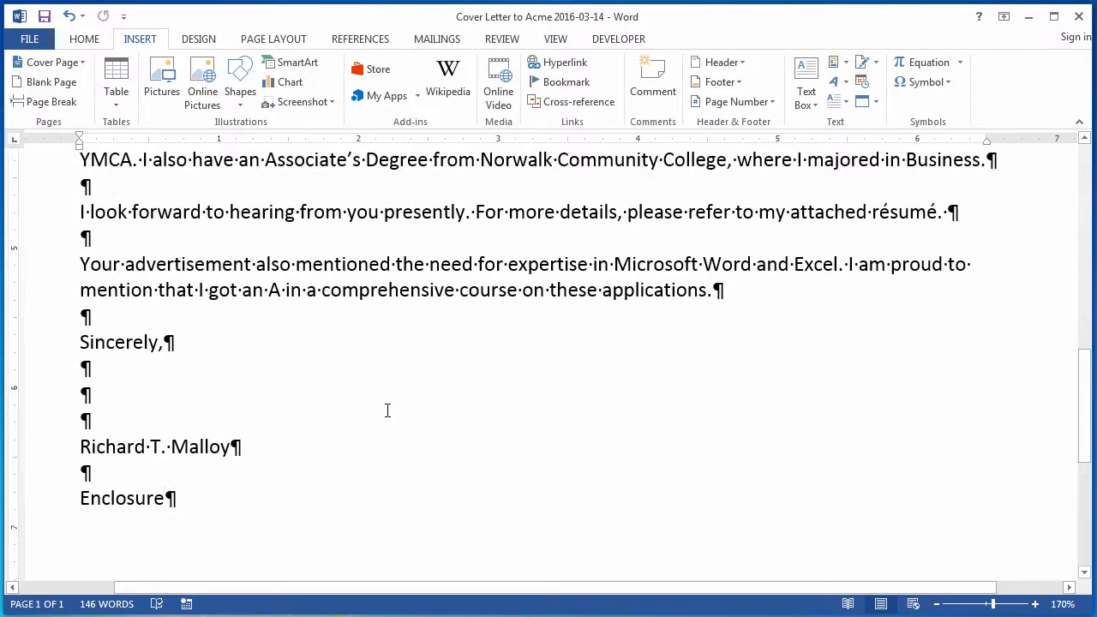